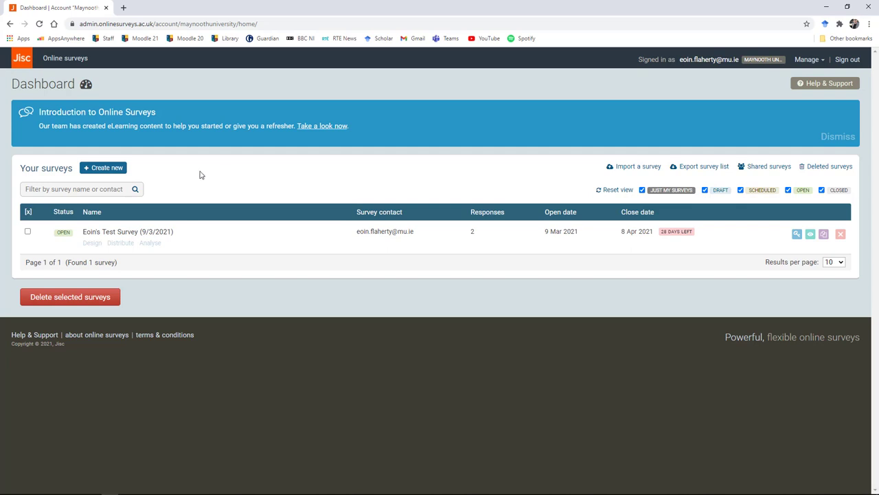
- Create a new draft survey named 'SO303 Eoin 2021'
{"action": "left_click", "coordinate": [108, 168]}
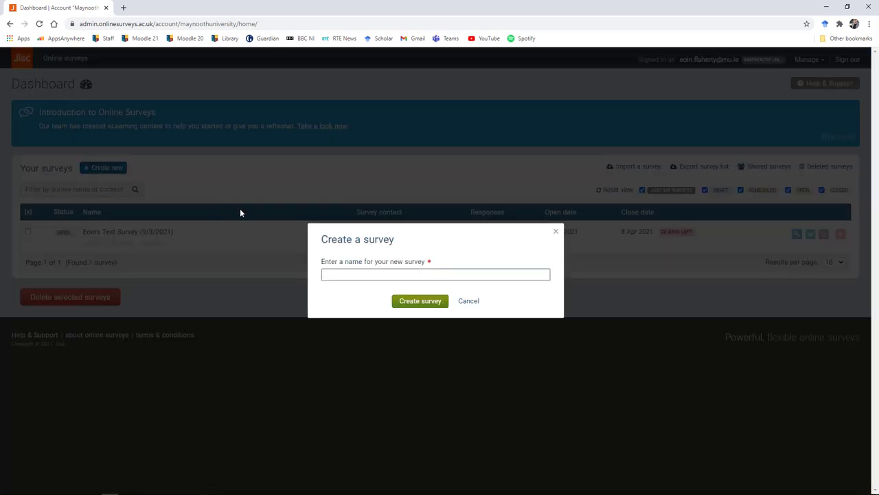
{"action": "type", "text": "SO303"}
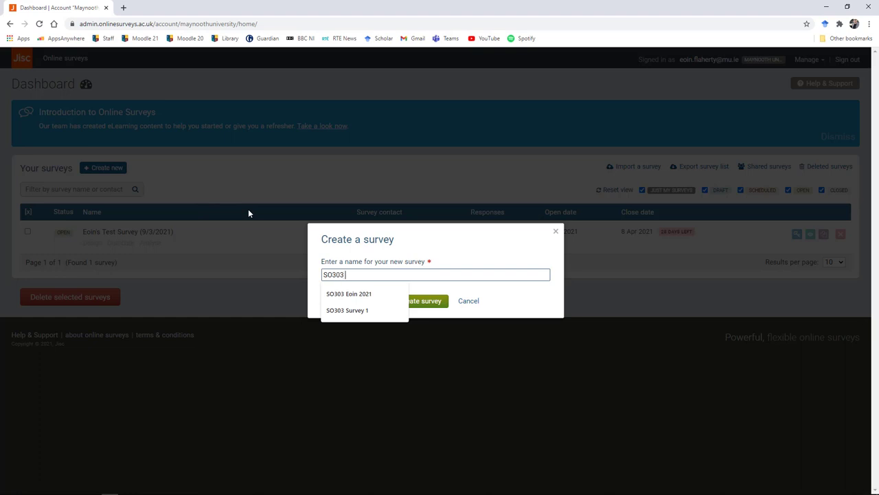
{"action": "type", "text": " Eoin 2021"}
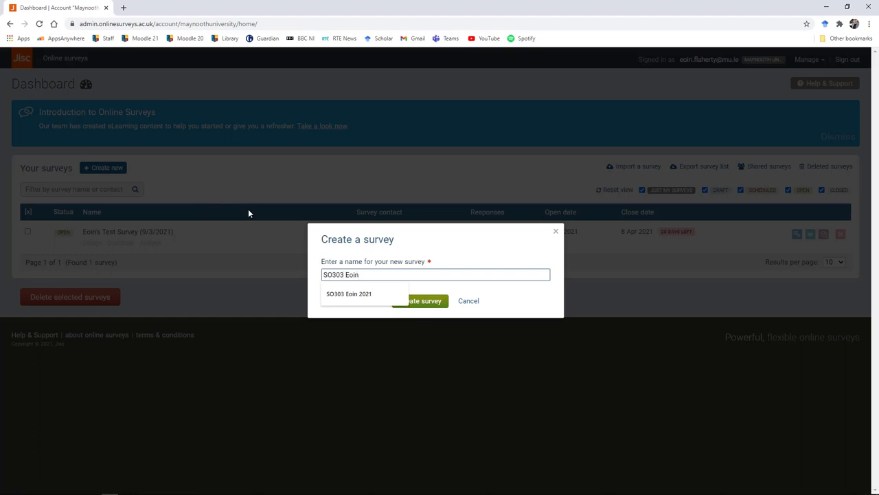
{"action": "left_click", "coordinate": [418, 301]}
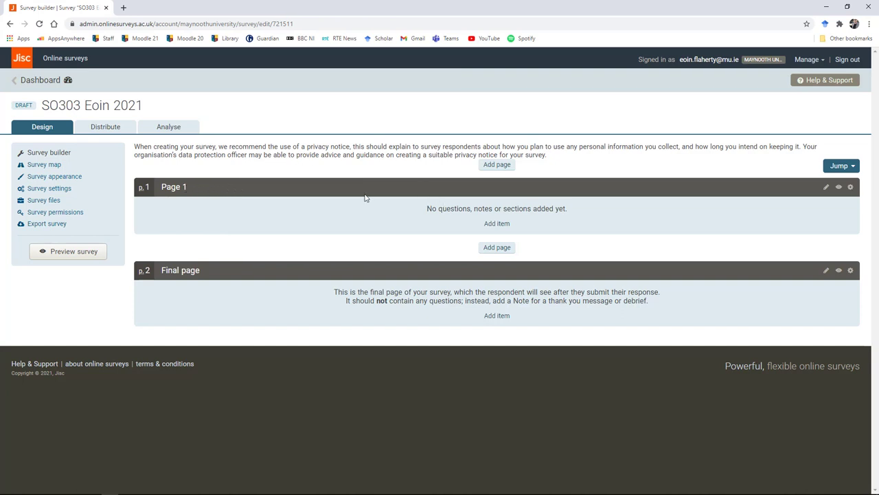
- Add a new page titled 'Section B' after the first page
{"action": "left_click", "coordinate": [497, 247]}
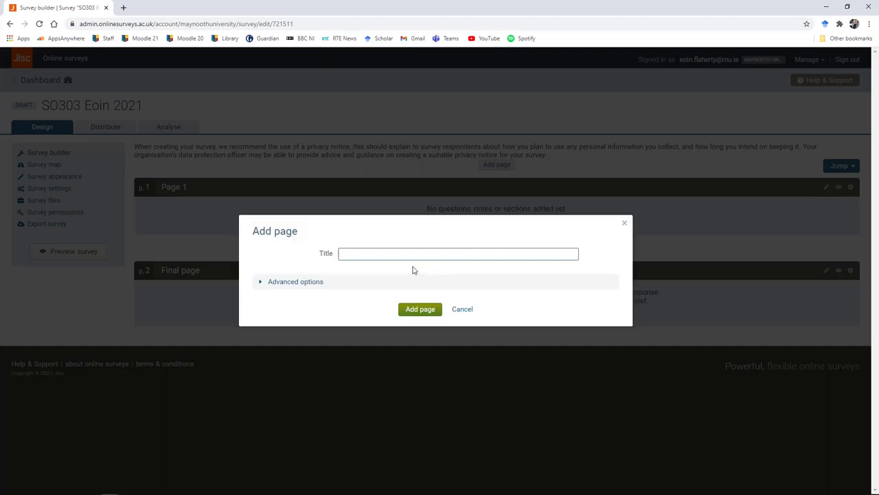
{"action": "type", "text": "Section B"}
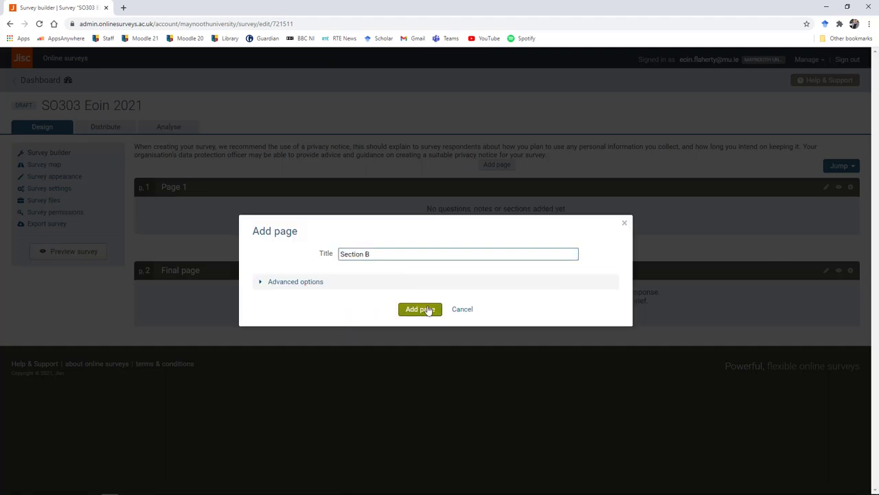
{"action": "left_click", "coordinate": [427, 310]}
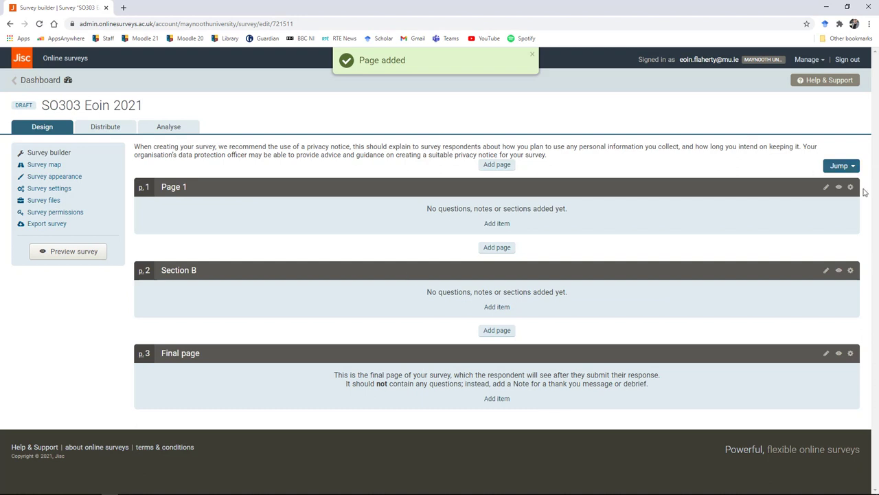
- Rename Page 1 to 'Section A'
{"action": "left_click", "coordinate": [826, 187]}
{"action": "left_click_drag", "start_coordinate": [422, 253], "coordinate": [326, 253]}
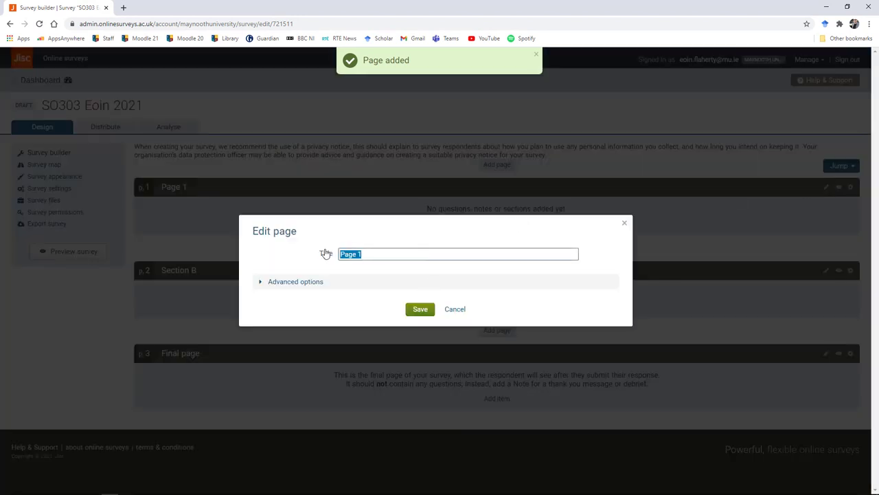
{"action": "type", "text": "SectionA"}
{"action": "left_click", "coordinate": [367, 253]}
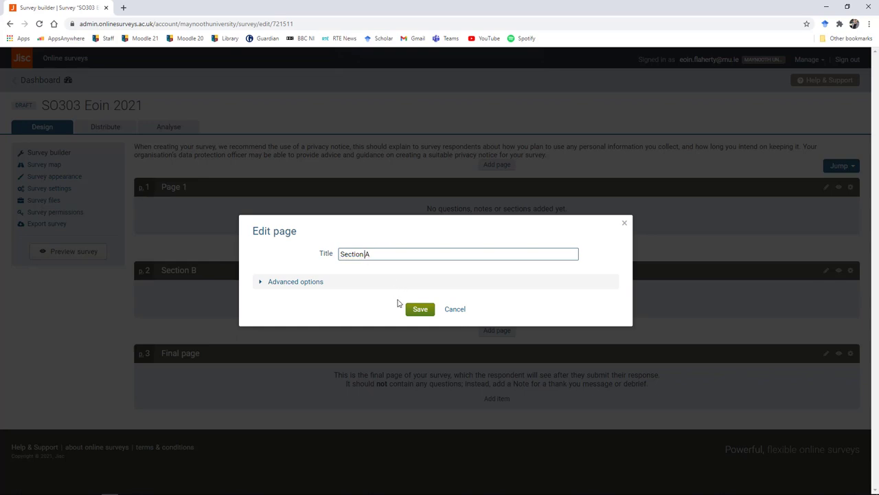
{"action": "left_click", "coordinate": [418, 309]}
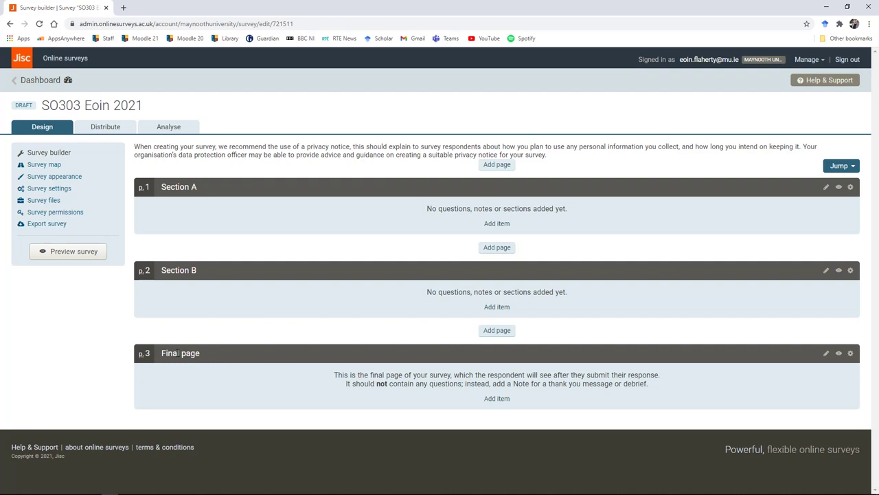
- Insert a page titled 'Introduction' at the top of the survey, ahead of Section A
{"action": "left_click", "coordinate": [495, 167]}
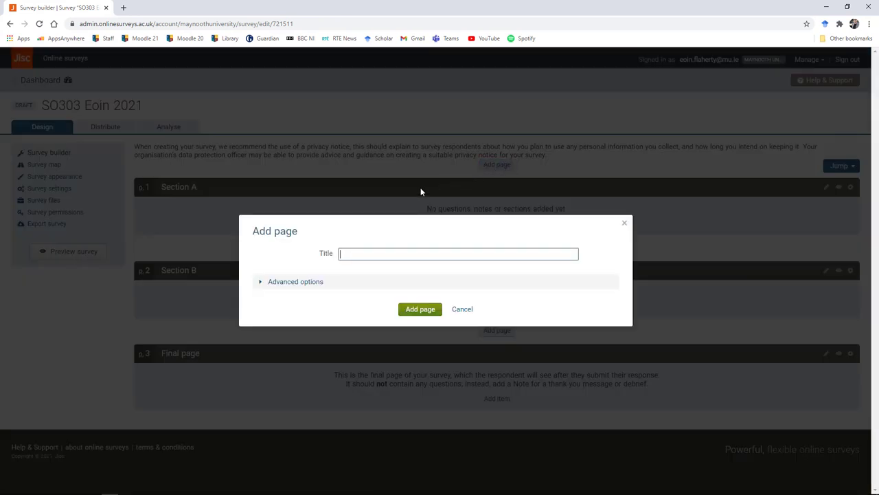
{"action": "type", "text": "introduction"}
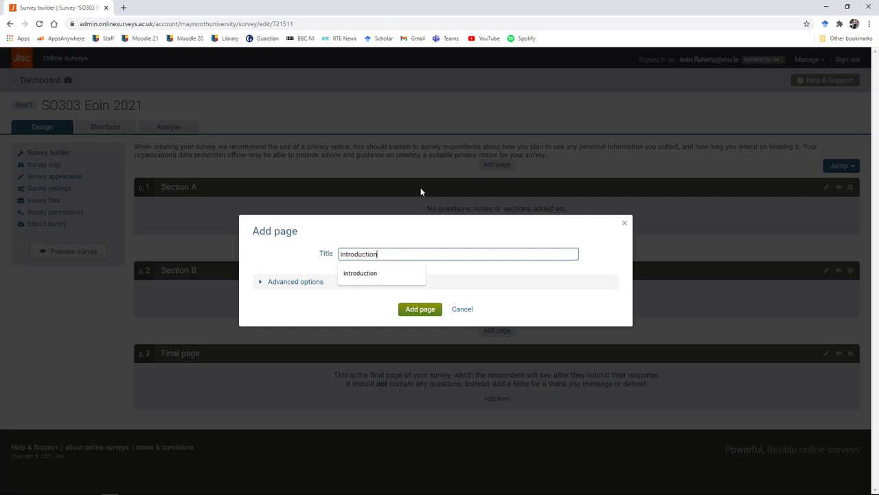
{"action": "key", "text": "Down"}
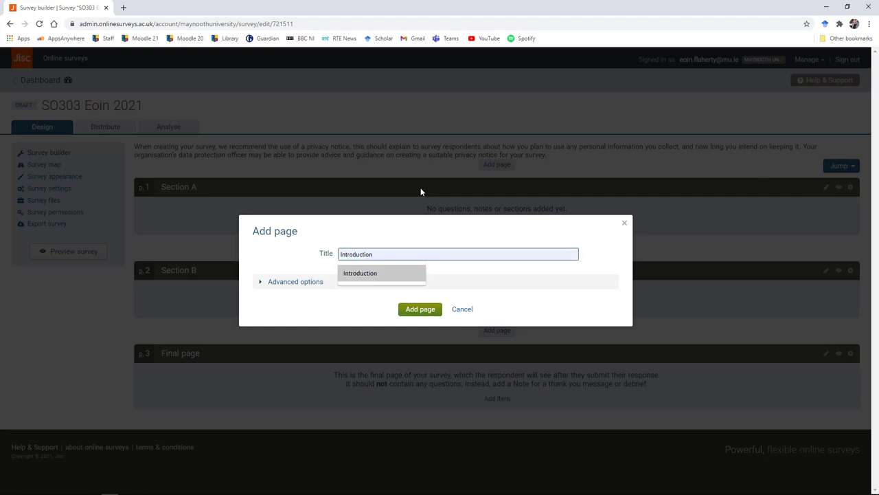
{"action": "key", "text": "Return"}
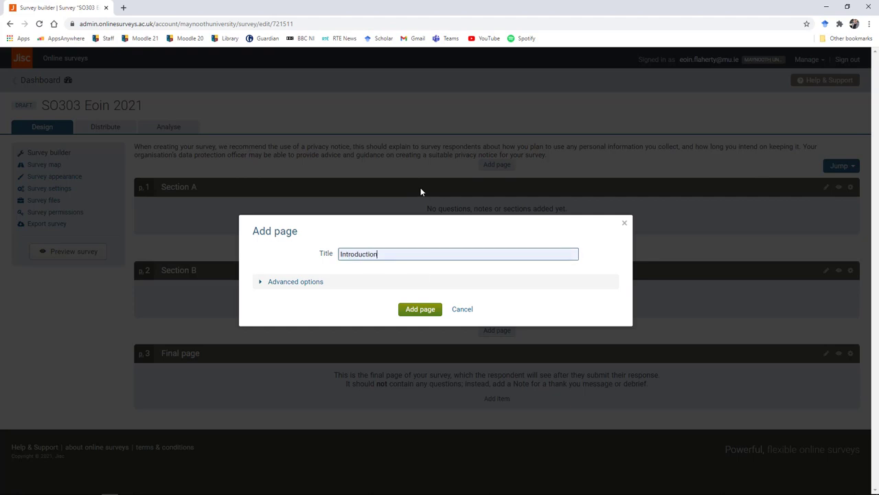
{"action": "left_click", "coordinate": [420, 310]}
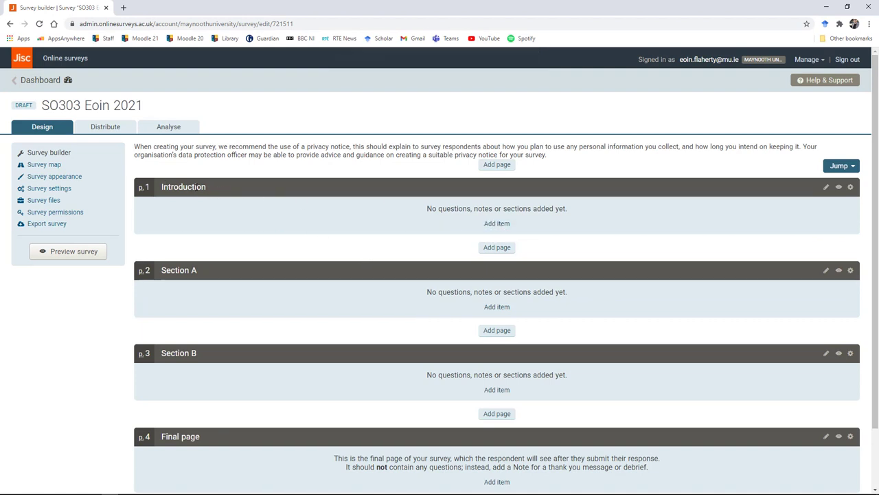
- Add a note reading 'Cover sheet here' to the Introduction page
{"action": "left_click", "coordinate": [498, 225]}
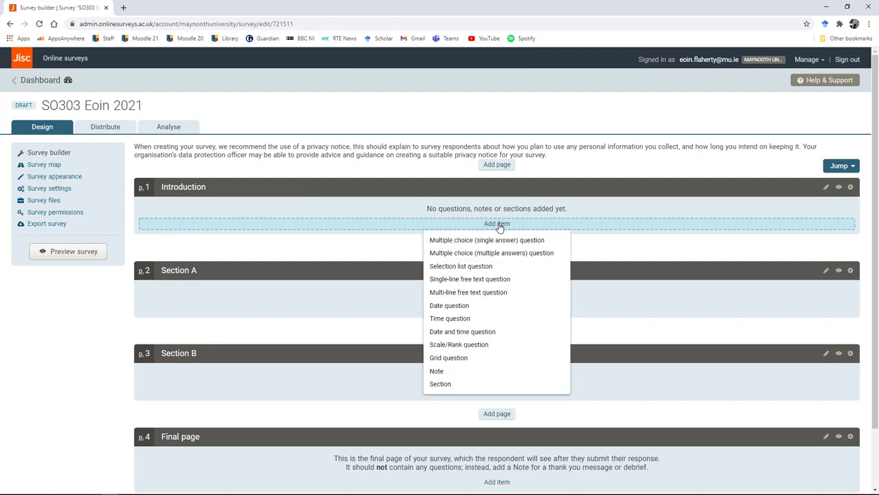
{"action": "left_click", "coordinate": [458, 370]}
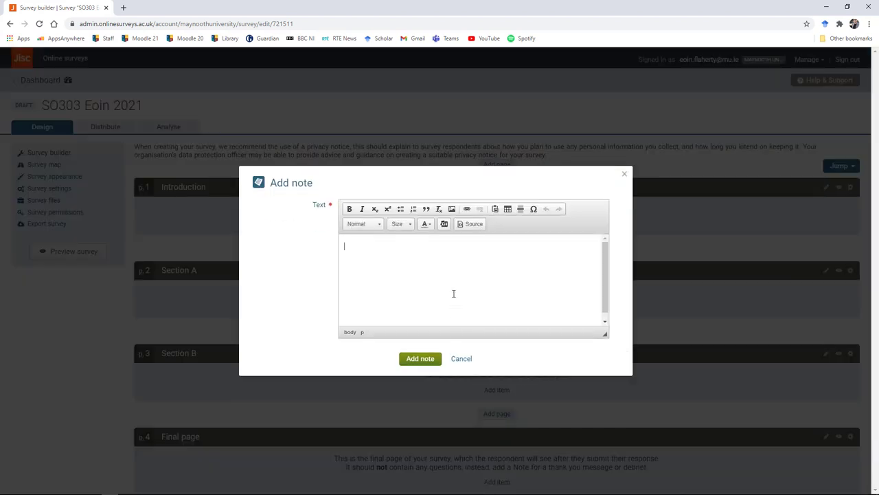
{"action": "type", "text": "Cover sheet here"}
{"action": "left_click", "coordinate": [422, 360]}
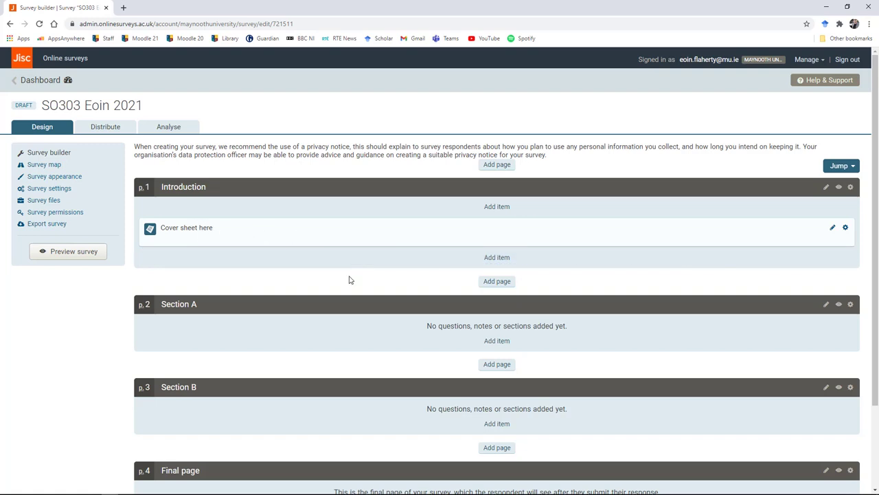
{"action": "scroll", "coordinate": [480, 309], "scroll_direction": "down", "scroll_amount": 1}
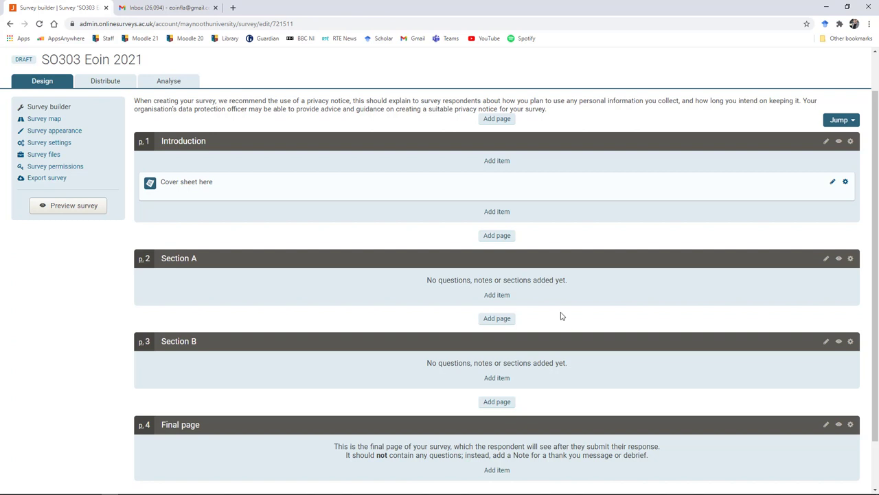
- Add single-answer question 'What is your highest level of education?' with Primary, Secondary and Tertiary
{"action": "left_click", "coordinate": [497, 297]}
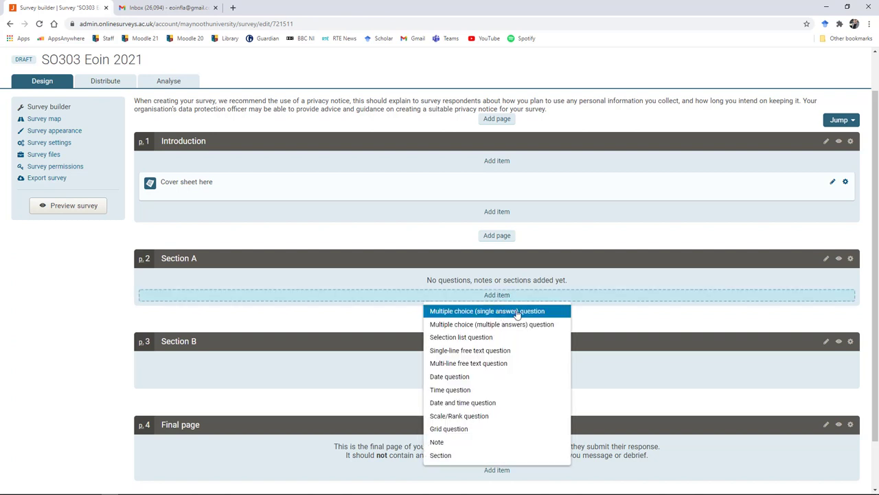
{"action": "left_click", "coordinate": [517, 311]}
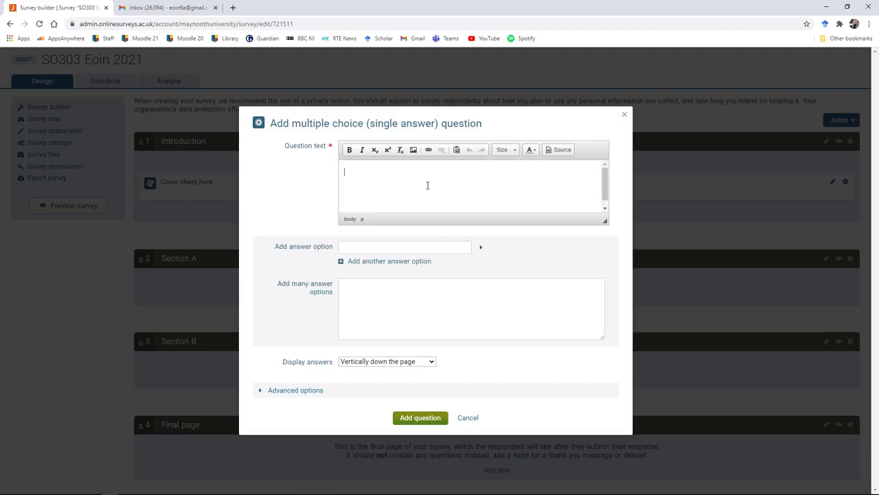
{"action": "type", "text": "What is your highest level of education?"}
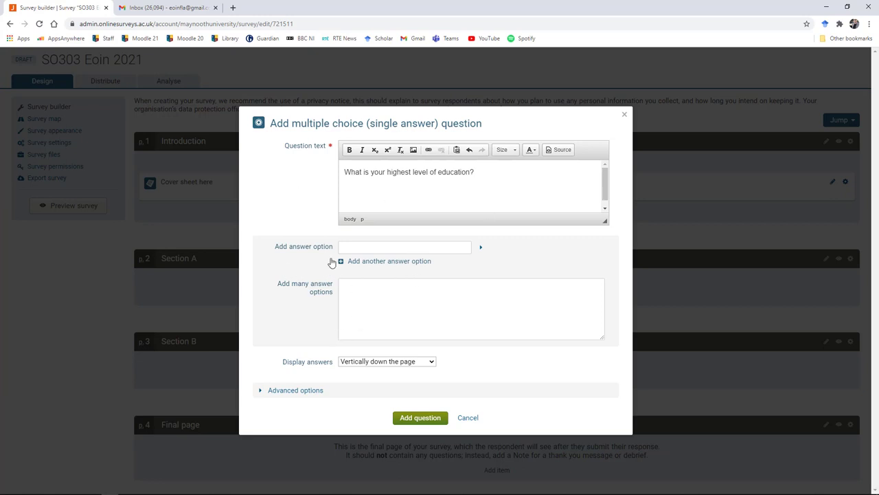
{"action": "left_click", "coordinate": [359, 248]}
{"action": "left_click", "coordinate": [369, 291]}
{"action": "type", "text": "P"}
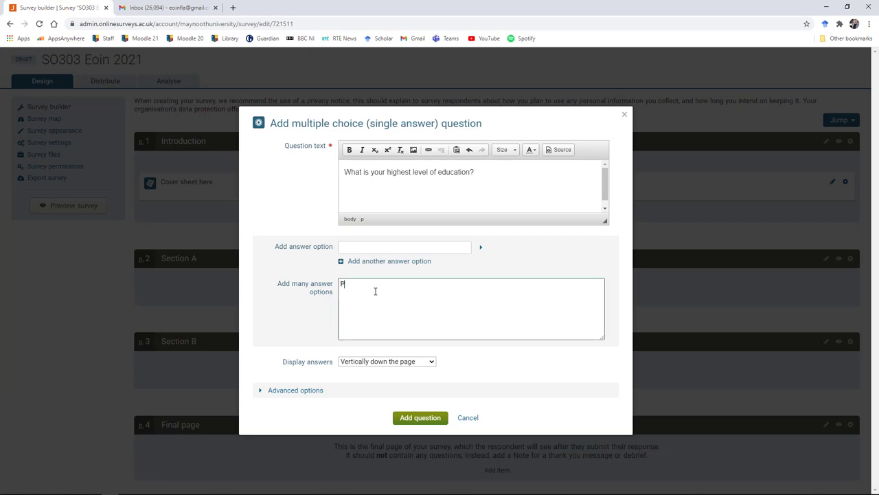
{"action": "type", "text": "rimary"}
{"action": "key", "text": "Return"}
{"action": "type", "text": "Seco"}
{"action": "type", "text": "Tertiary"}
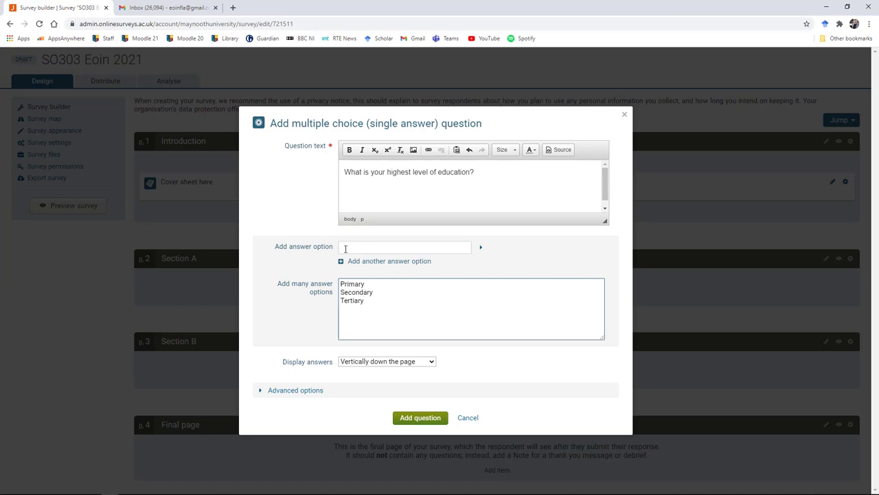
{"action": "left_click", "coordinate": [421, 419]}
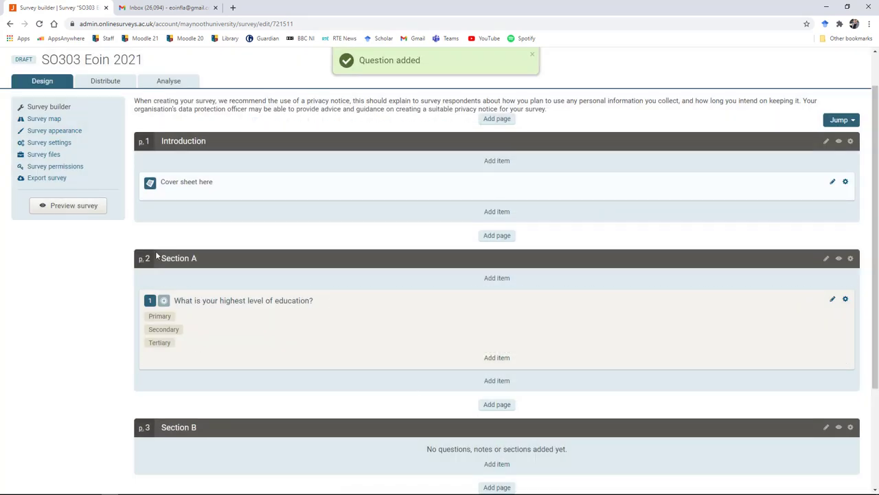
{"action": "scroll", "coordinate": [124, 281], "scroll_direction": "down", "scroll_amount": 1}
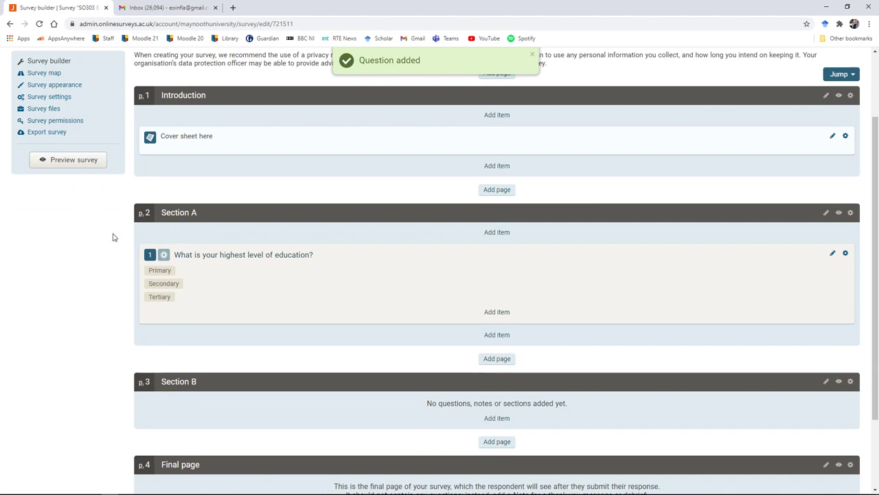
{"action": "scroll", "coordinate": [165, 236], "scroll_direction": "down", "scroll_amount": 1}
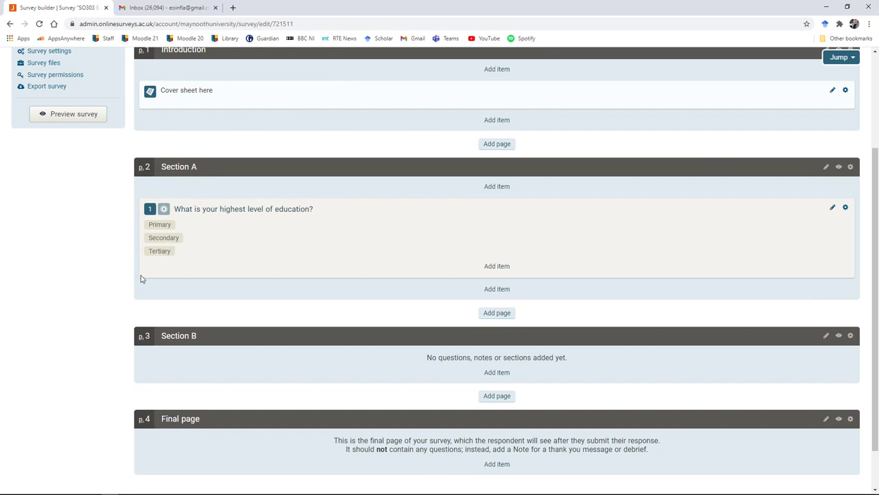
- Add multiple-answer question 'Does your household have.....' with TV, Fridge, Freezer, Heating, Camcorder
{"action": "left_click", "coordinate": [496, 289]}
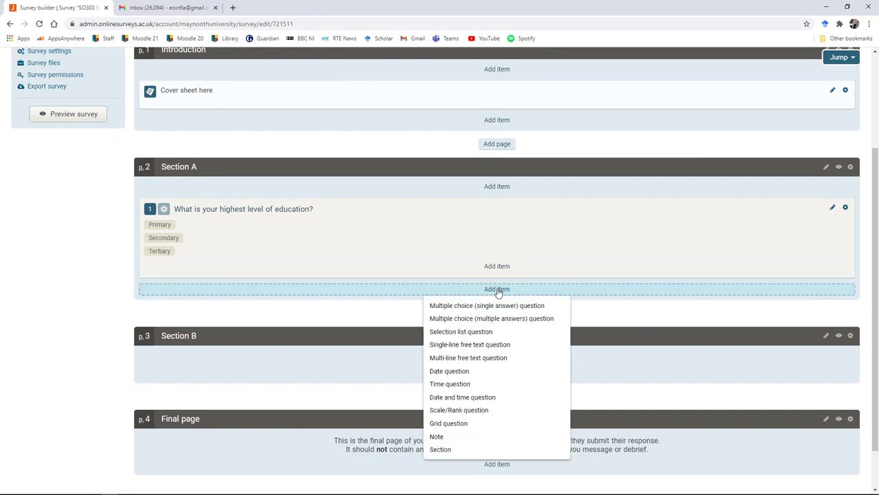
{"action": "left_click", "coordinate": [519, 319]}
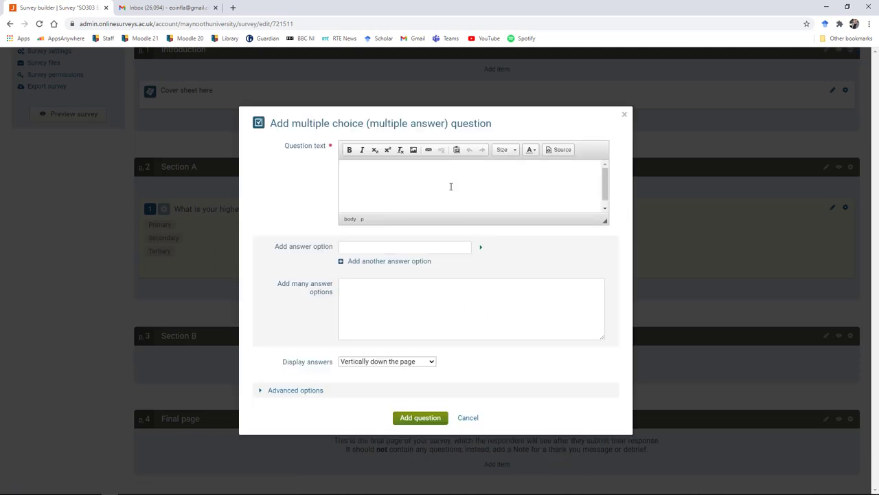
{"action": "left_click", "coordinate": [450, 186]}
{"action": "type", "text": "Does your household have....."}
{"action": "left_click", "coordinate": [404, 300]}
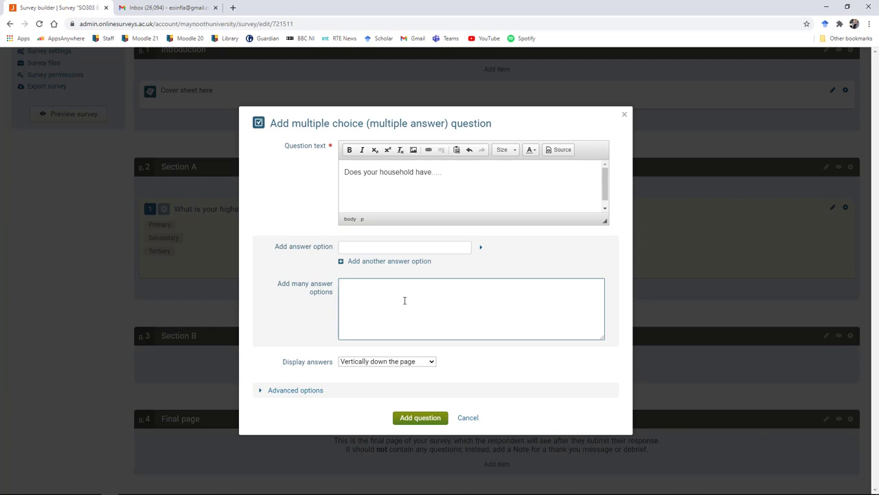
{"action": "type", "text": "Co"}
{"action": "key", "text": "BackSpace"}
{"action": "type", "text": "V "}
{"action": "type", "text": "Fridge"}
{"action": "type", "text": "Freezer"}
{"action": "type", "text": "Heating"}
{"action": "type", "text": "Camcorder"}
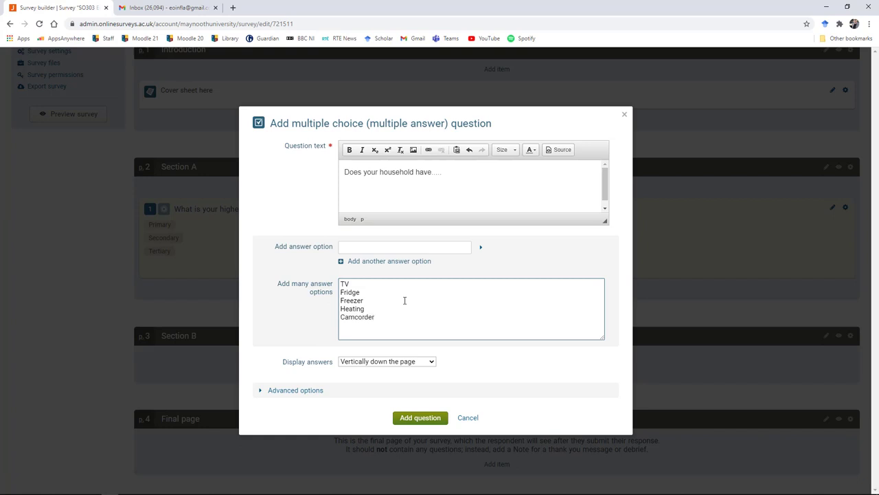
{"action": "left_click", "coordinate": [427, 424]}
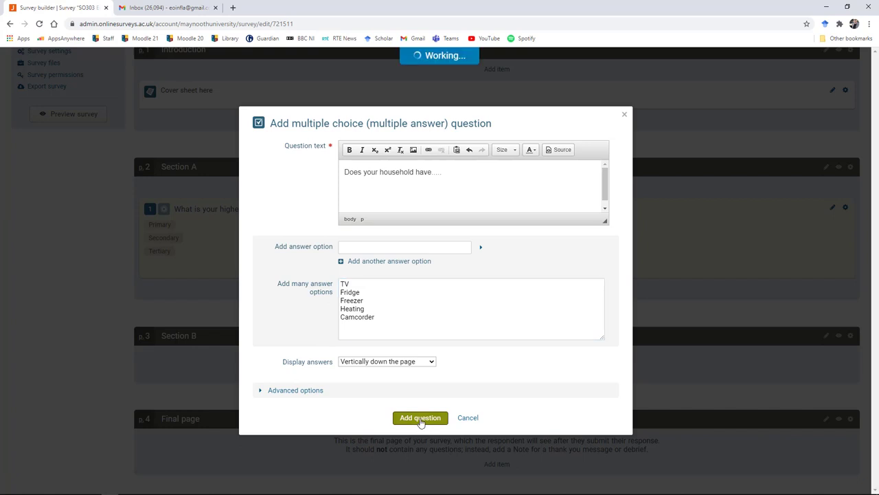
- Expand question 2 to show all five of its options
{"action": "scroll", "coordinate": [83, 283], "scroll_direction": "down", "scroll_amount": 1}
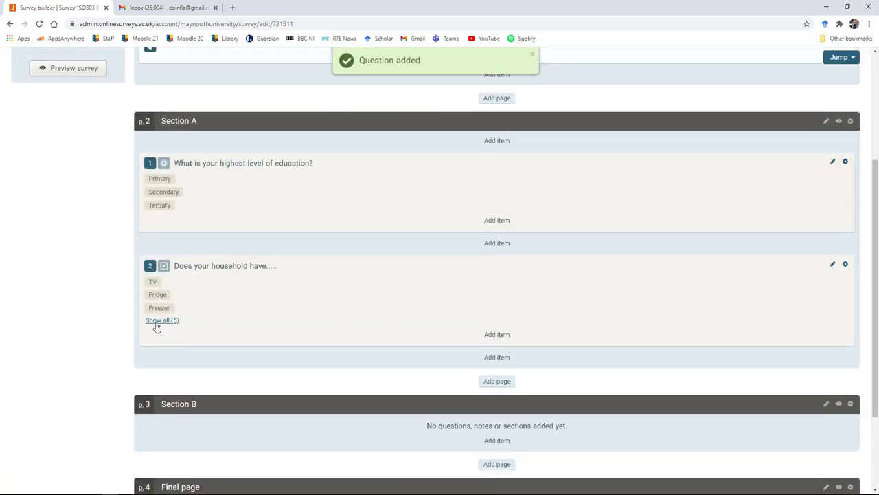
{"action": "left_click", "coordinate": [159, 319]}
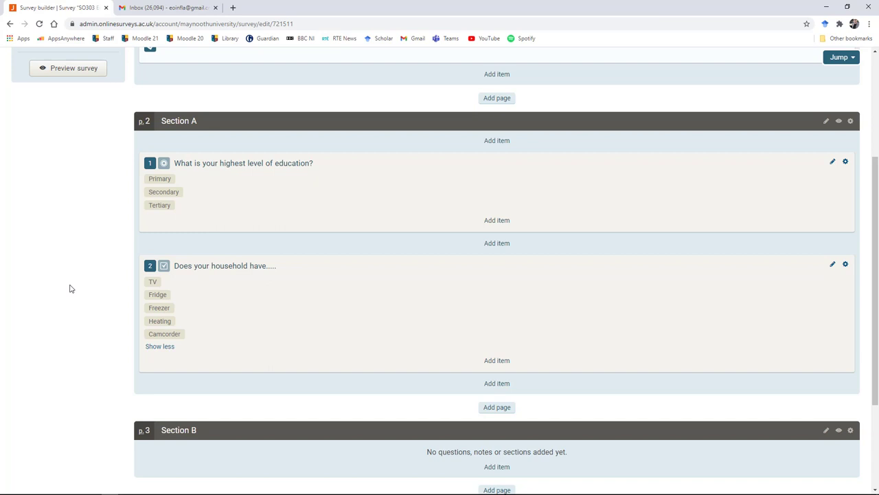
{"action": "scroll", "coordinate": [71, 289], "scroll_direction": "up", "scroll_amount": 1}
{"action": "scroll", "coordinate": [66, 287], "scroll_direction": "down", "scroll_amount": 2}
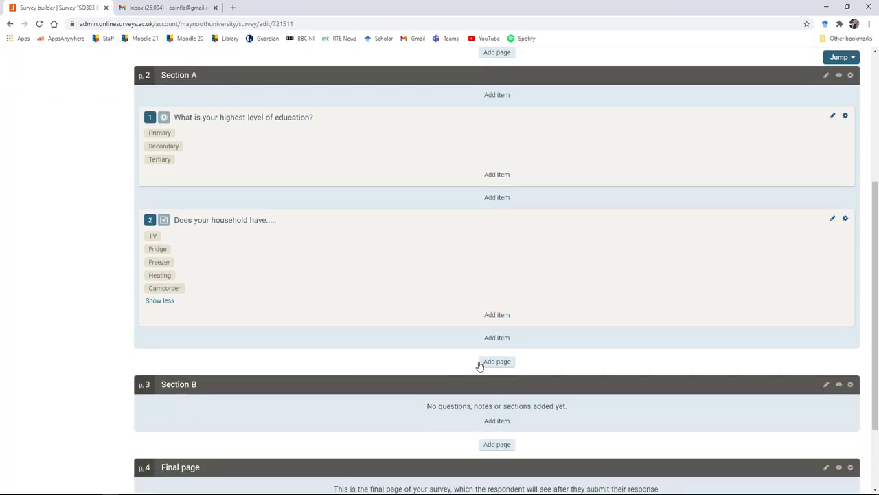
- Add single-line free-text question 3 'Where did you study? (university/college)?' to Section A
{"action": "left_click", "coordinate": [497, 337]}
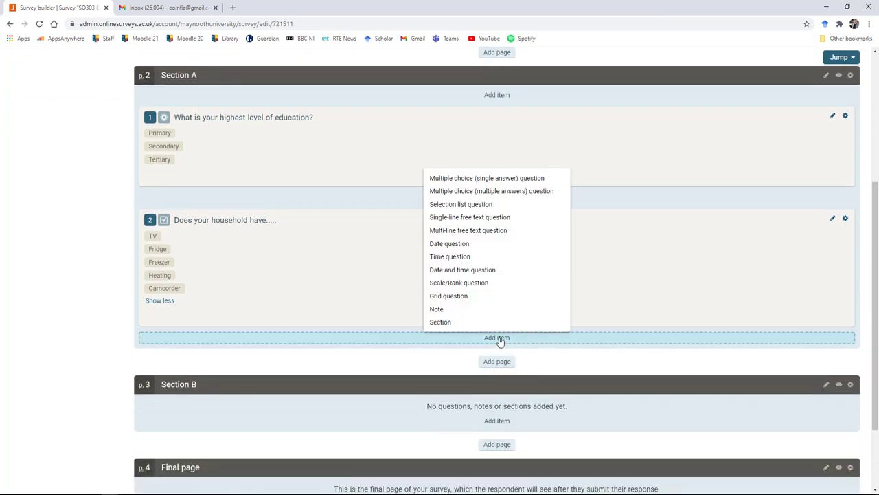
{"action": "left_click", "coordinate": [481, 220]}
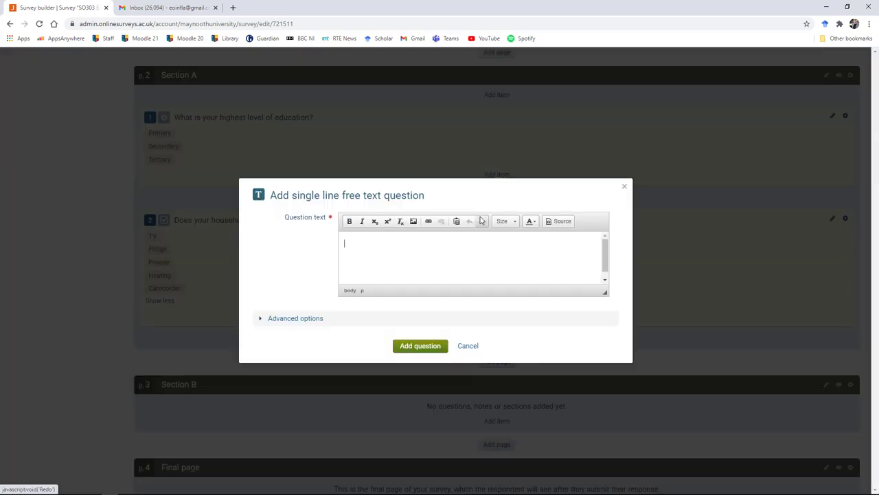
{"action": "type", "text": "Whe"}
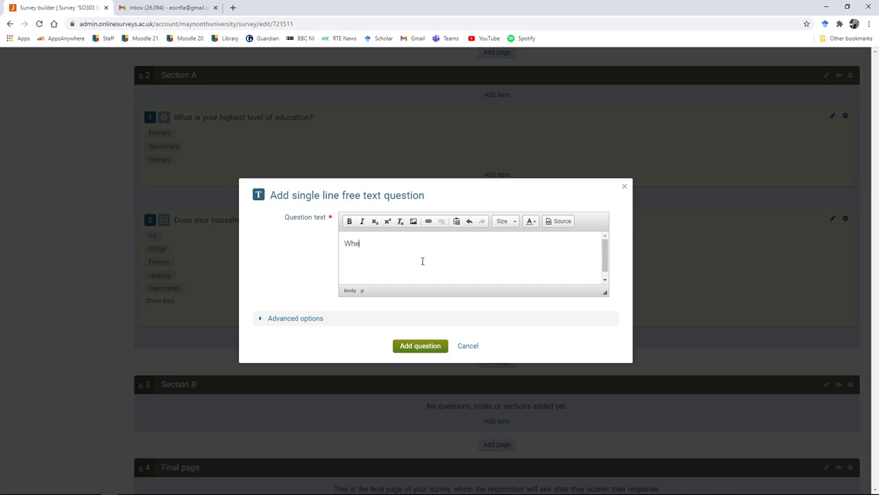
{"action": "type", "text": "re did you stud"}
{"action": "type", "text": "y? (university"}
{"action": "type", "text": "/colelg"}
{"action": "key", "text": "BackSpace"}
{"action": "key", "text": "BackSpace"}
{"action": "type", "text": "le"}
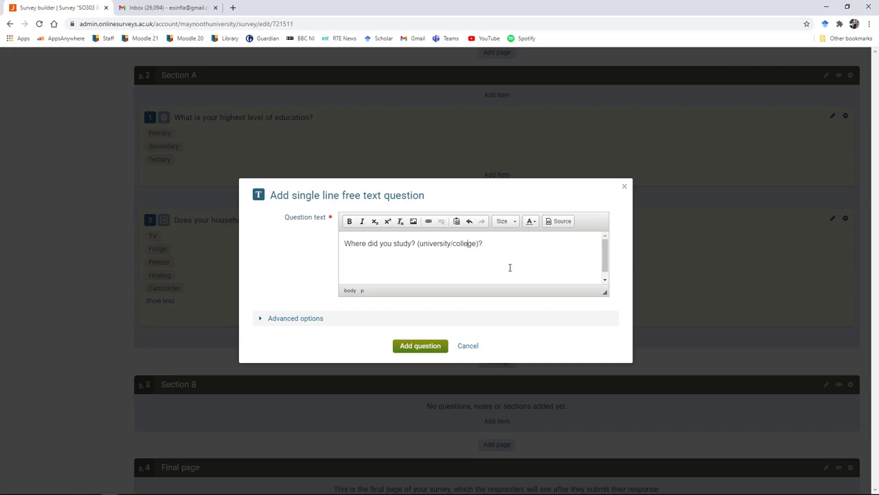
{"action": "left_click", "coordinate": [417, 349]}
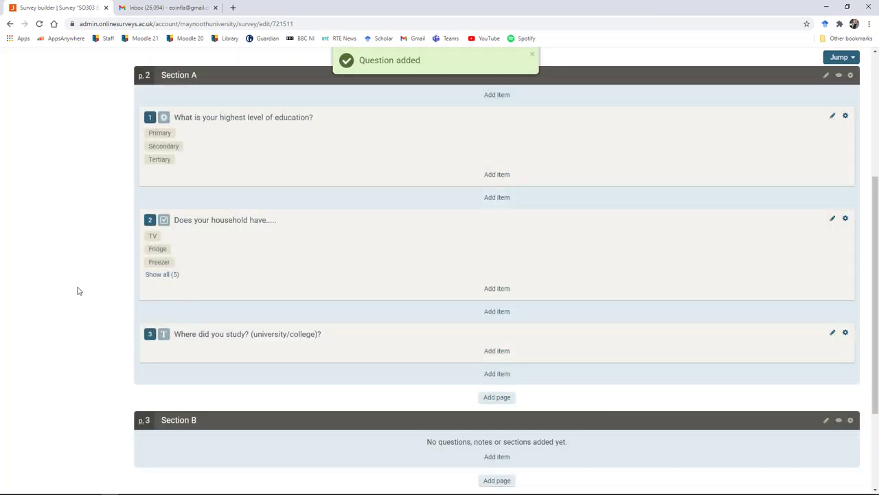
{"action": "scroll", "coordinate": [210, 314], "scroll_direction": "down", "scroll_amount": 1}
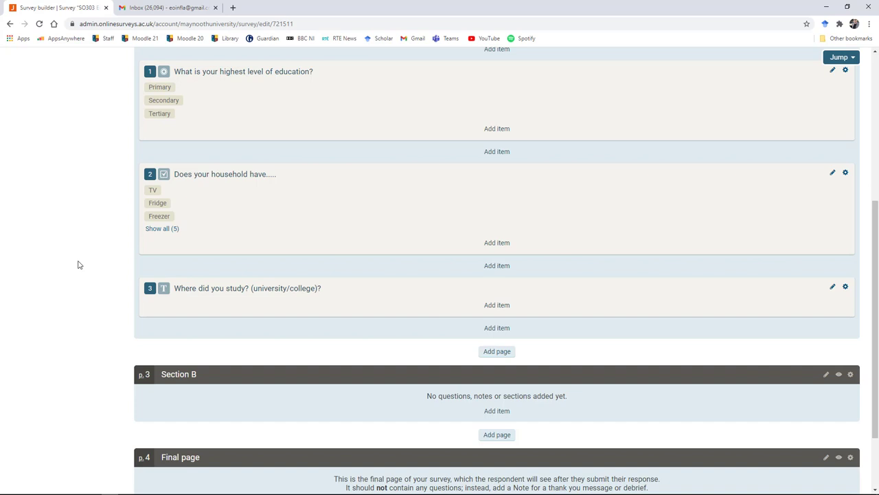
{"action": "scroll", "coordinate": [75, 251], "scroll_direction": "down", "scroll_amount": 2}
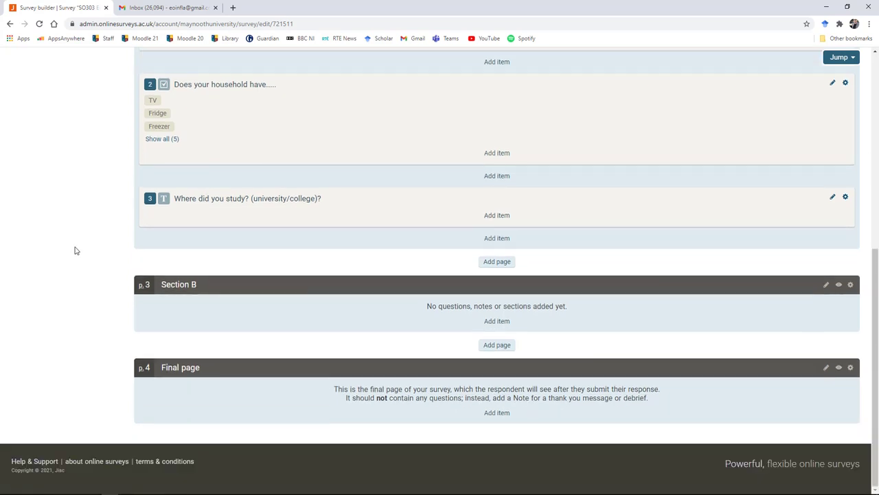
{"action": "scroll", "coordinate": [76, 250], "scroll_direction": "up", "scroll_amount": 3}
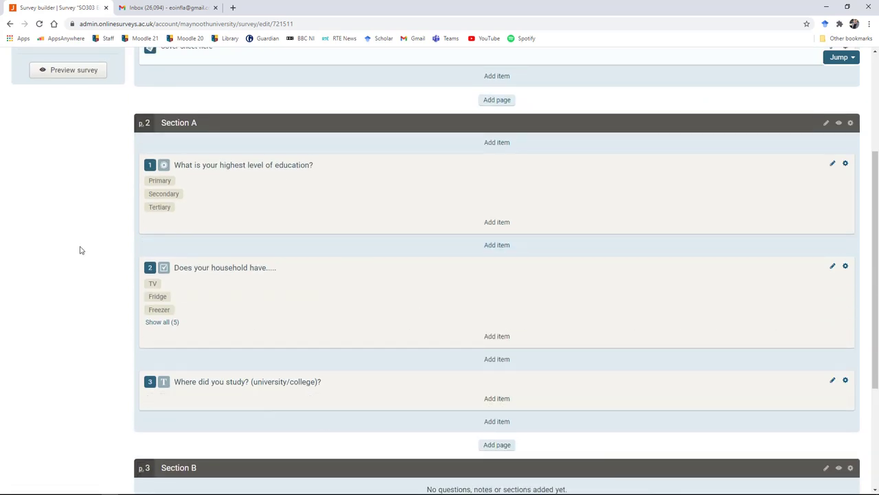
{"action": "scroll", "coordinate": [107, 243], "scroll_direction": "down", "scroll_amount": 3}
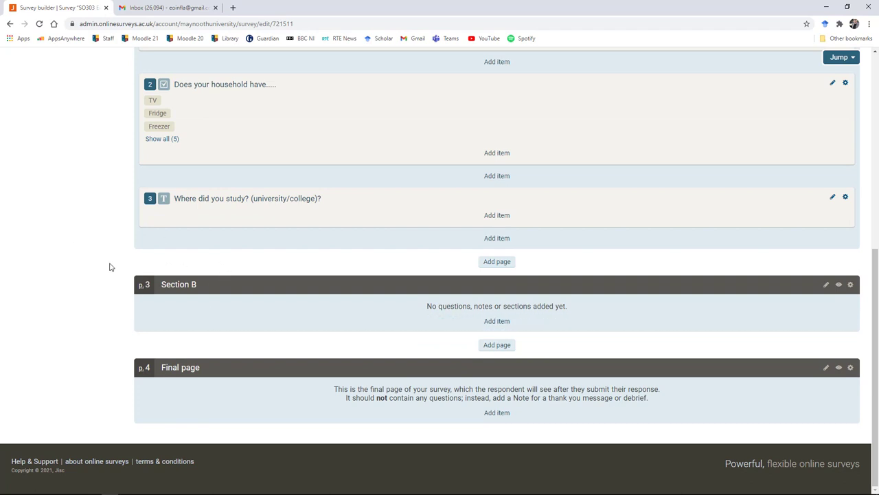
- Start a scale question 'Would you say your workplace is.....' with values Strongly Disagree to Strongly Agree
{"action": "left_click", "coordinate": [496, 322]}
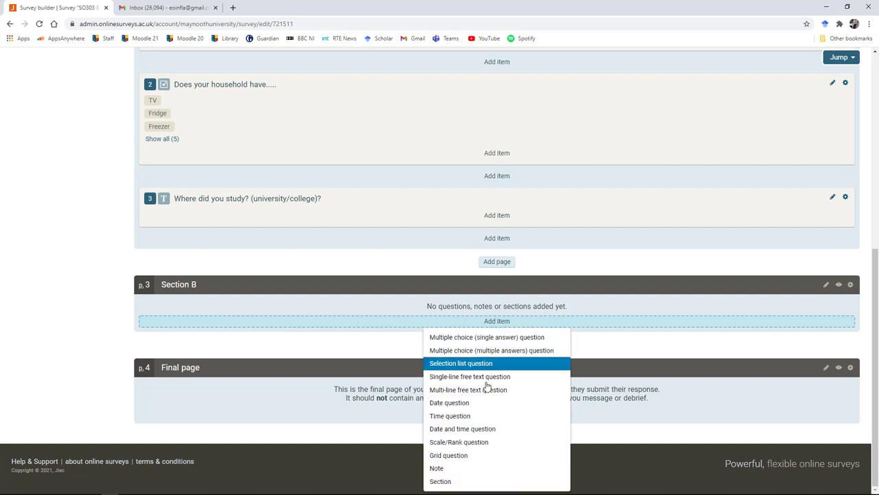
{"action": "left_click", "coordinate": [479, 444]}
{"action": "left_click", "coordinate": [461, 158]}
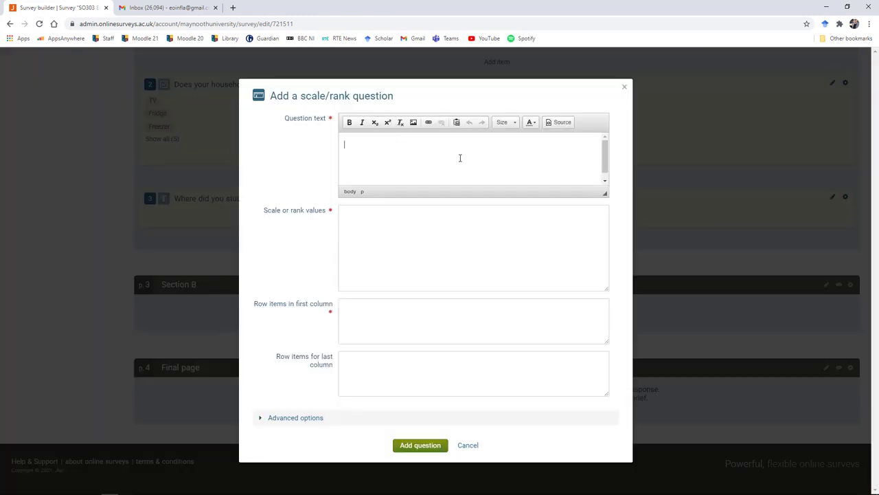
{"action": "type", "text": "Is"}
{"action": "type", "text": "Would "}
{"action": "type", "text": "you"}
{"action": "type", "text": " say yo"}
{"action": "type", "text": "ur workplace is....."}
{"action": "left_click", "coordinate": [398, 214]}
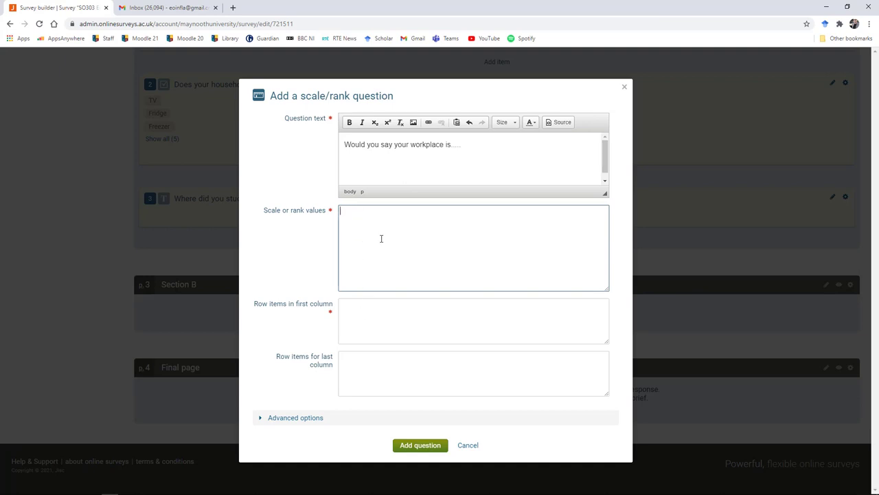
{"action": "type", "text": "Strongly Disagree"}
{"action": "key", "text": "Return"}
{"action": "type", "text": "Disagree"}
{"action": "key", "text": "Return"}
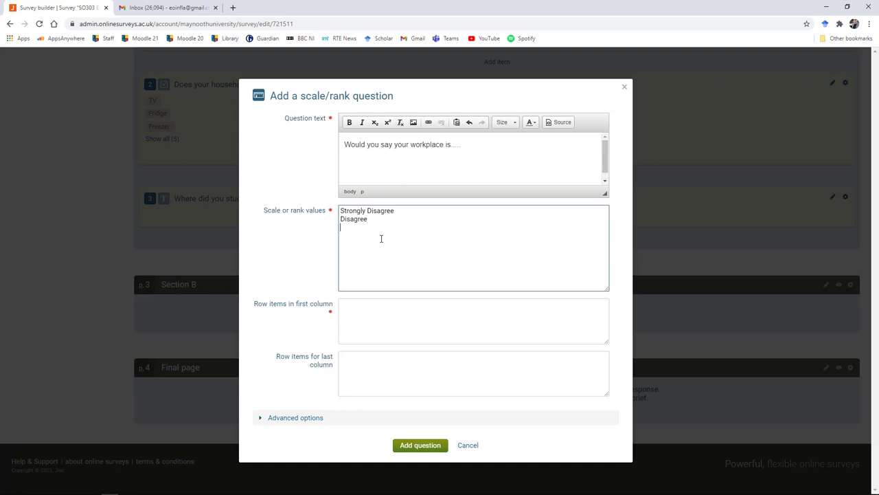
{"action": "type", "text": "N/A "}
{"action": "type", "text": "Agree"}
{"action": "key", "text": "Return"}
{"action": "type", "text": "Strongly Agree"}
- Enter the scale rows Friendly, Welcoming, Hostile and Encouraging
{"action": "left_click", "coordinate": [391, 308]}
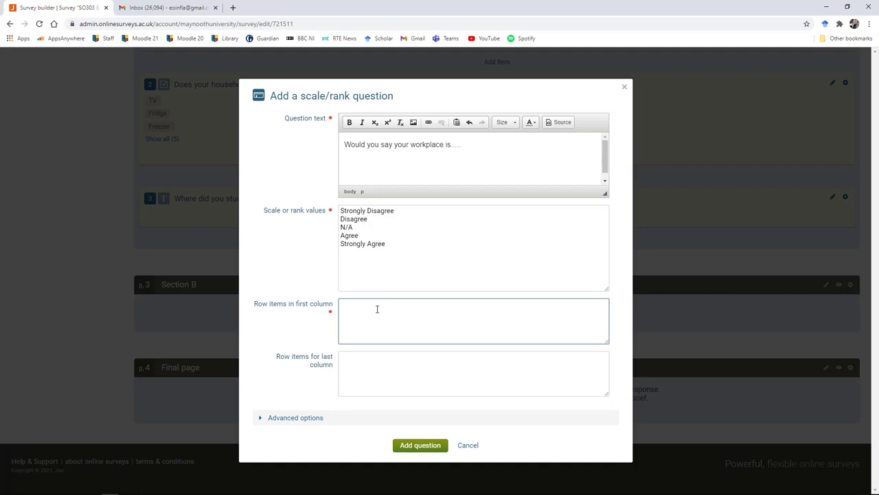
{"action": "type", "text": "Friednly"}
{"action": "key", "text": "BackSpace"}
{"action": "key", "text": "BackSpace"}
{"action": "type", "text": "ndly "}
{"action": "type", "text": "Welcoming"}
{"action": "key", "text": "Return"}
{"action": "type", "text": "Hostile "}
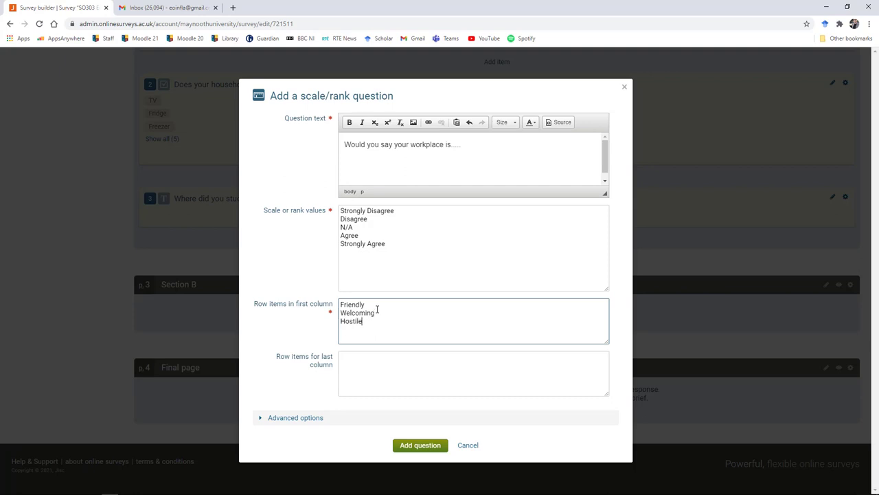
{"action": "type", "text": "Encouraging"}
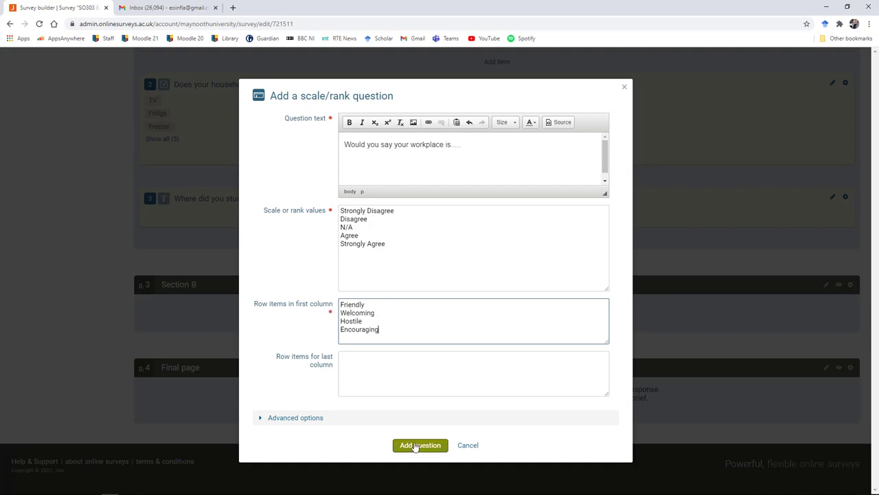
- Save the workplace scale as question 4, then bring up the item types below it
{"action": "left_click", "coordinate": [416, 445]}
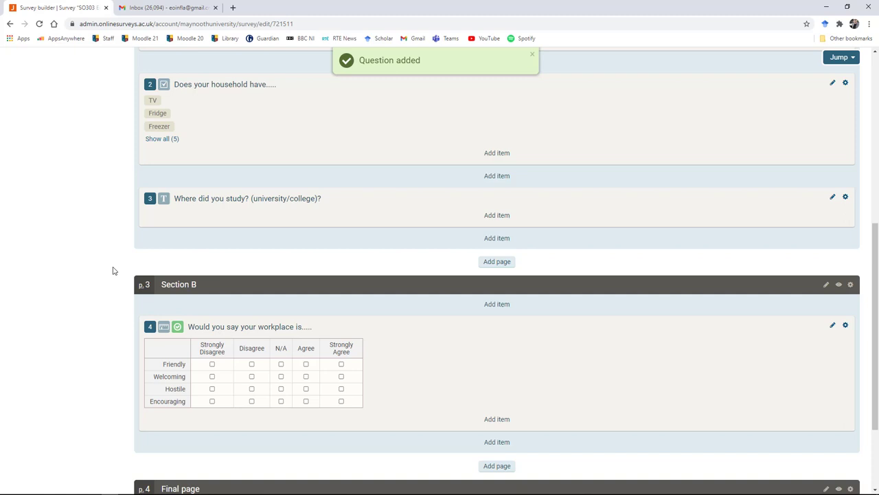
{"action": "scroll", "coordinate": [88, 272], "scroll_direction": "down", "scroll_amount": 1}
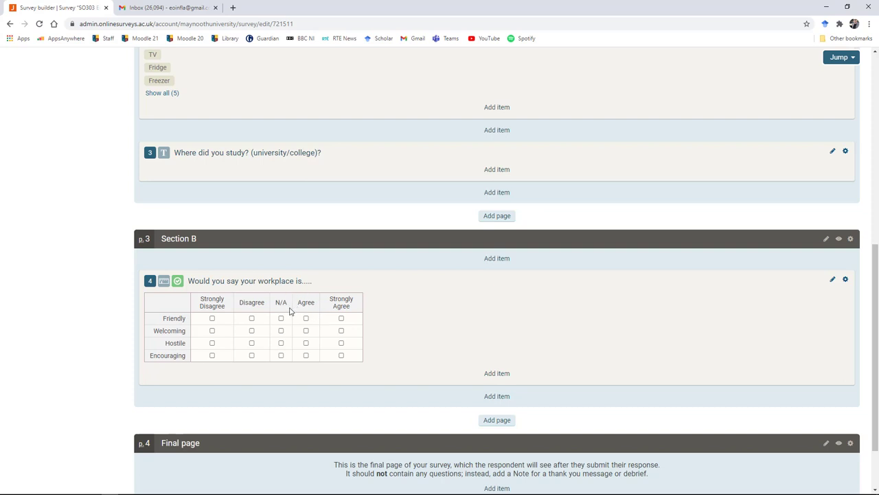
{"action": "scroll", "coordinate": [282, 292], "scroll_direction": "down", "scroll_amount": 1}
{"action": "scroll", "coordinate": [269, 289], "scroll_direction": "up", "scroll_amount": 5}
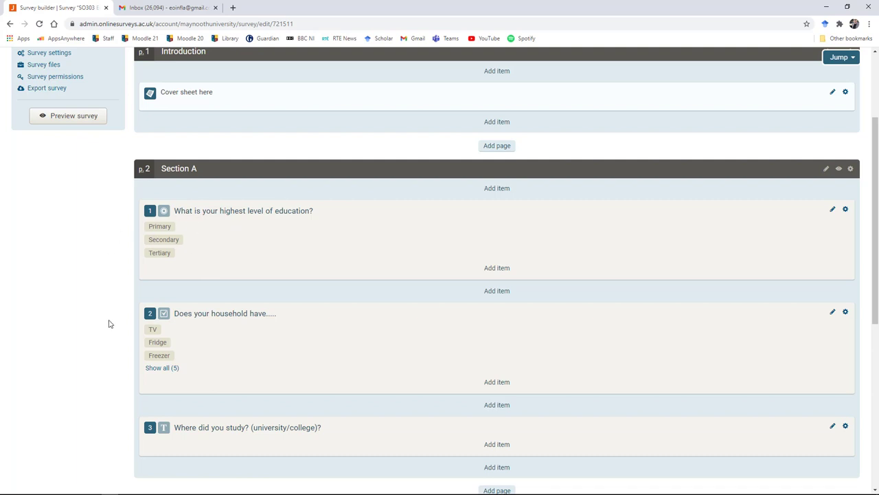
{"action": "scroll", "coordinate": [108, 322], "scroll_direction": "down", "scroll_amount": 4}
{"action": "scroll", "coordinate": [103, 328], "scroll_direction": "down", "scroll_amount": 1}
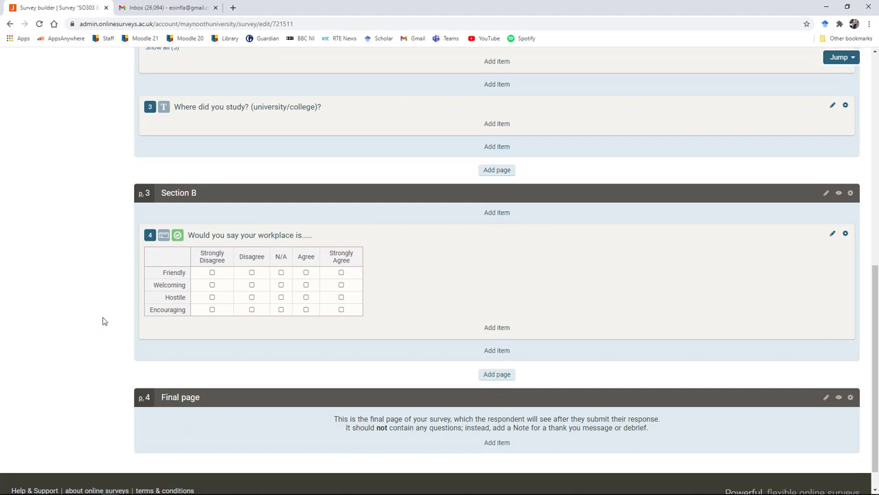
{"action": "scroll", "coordinate": [434, 333], "scroll_direction": "down", "scroll_amount": 1}
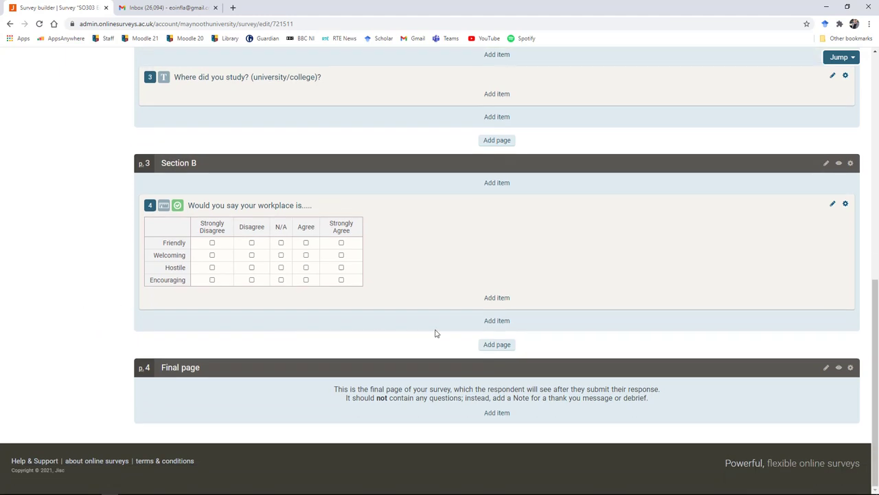
{"action": "left_click", "coordinate": [494, 322]}
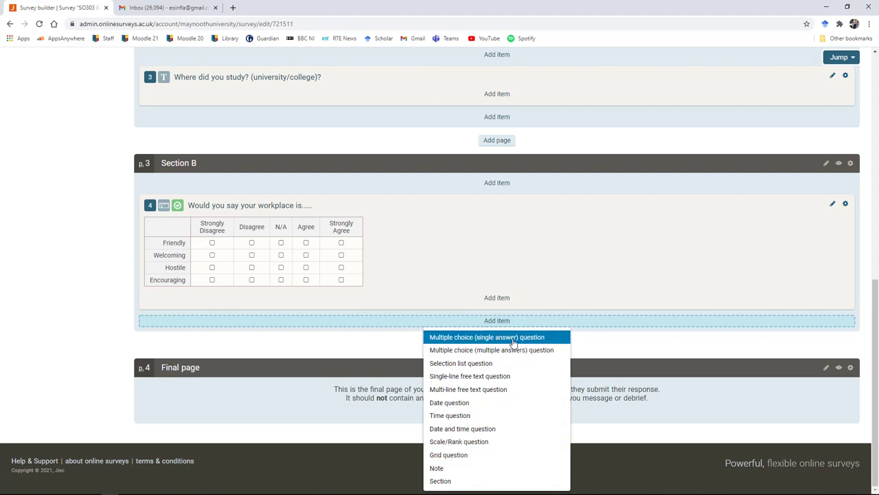
- Start a single-answer Section B question 'Do you regualrly attend church/religious services?'
{"action": "left_click", "coordinate": [79, 282]}
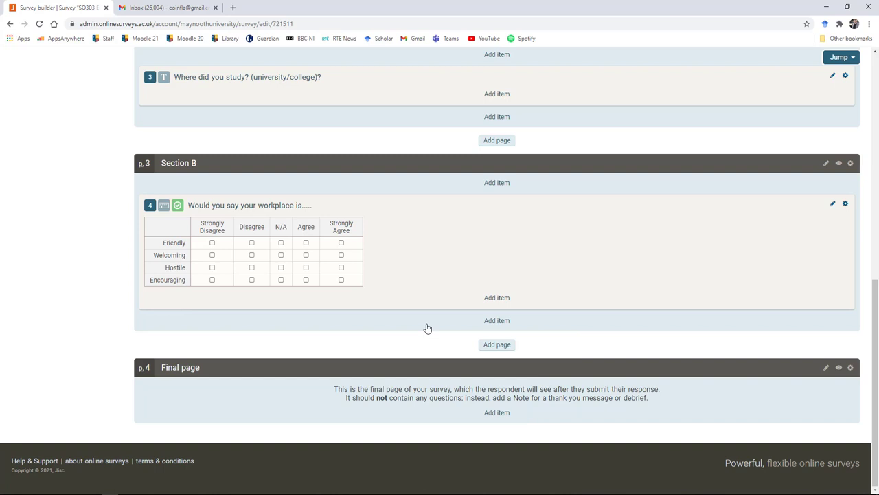
{"action": "left_click", "coordinate": [498, 320]}
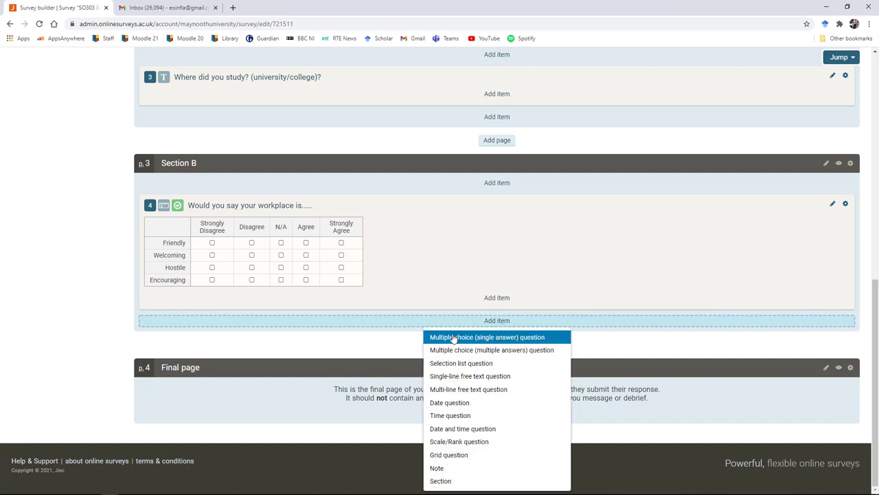
{"action": "left_click", "coordinate": [505, 337]}
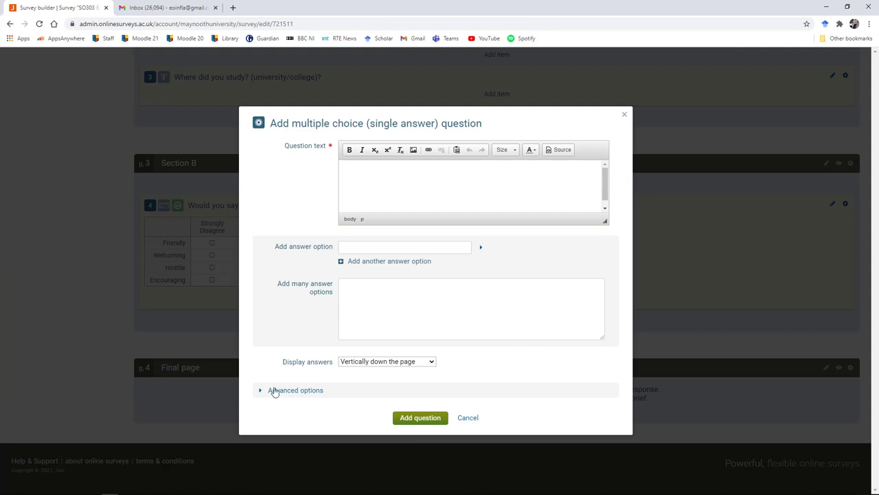
{"action": "left_click", "coordinate": [440, 195]}
{"action": "type", "text": "Do you regualrly attend church services?"}
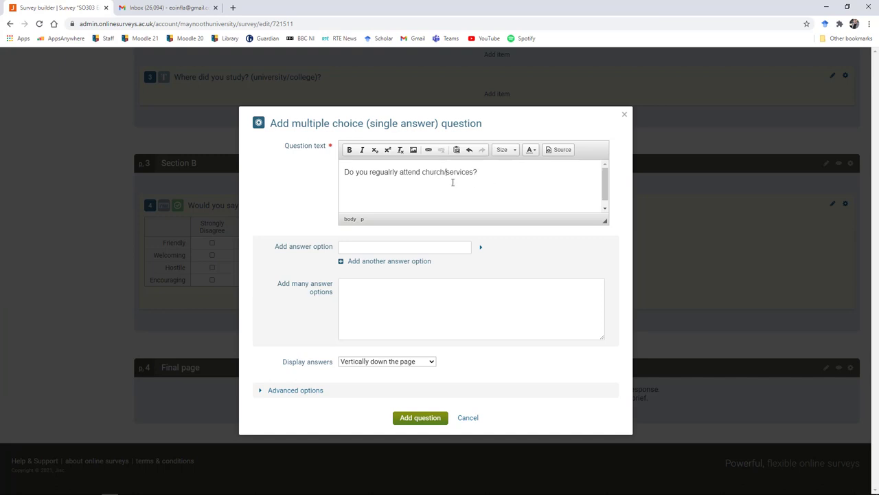
{"action": "type", "text": "/religious"}
{"action": "type", "text": "l"}
- Make the question required in its advanced options
{"action": "left_click", "coordinate": [263, 390]}
{"action": "scroll", "coordinate": [285, 316], "scroll_direction": "down", "scroll_amount": 2}
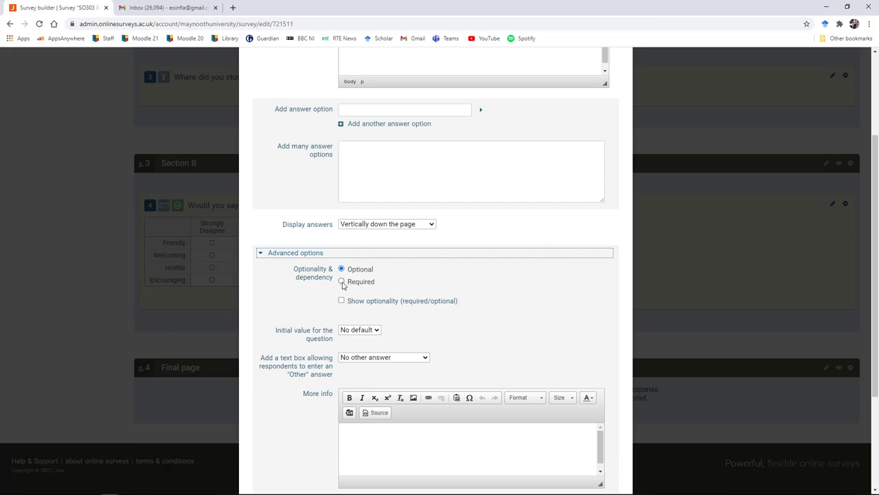
{"action": "left_click", "coordinate": [341, 281]}
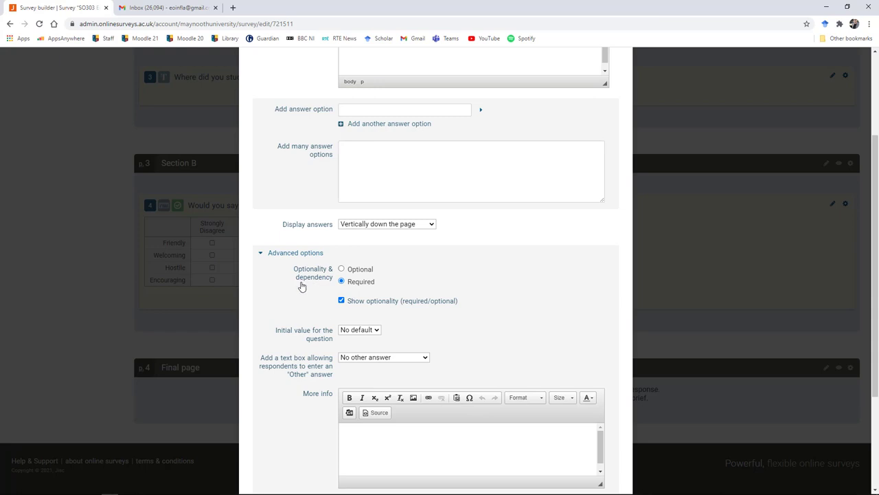
{"action": "scroll", "coordinate": [302, 281], "scroll_direction": "up", "scroll_amount": 2}
- Give the question answers Yes and No and add it to Section B
{"action": "left_click", "coordinate": [397, 290]}
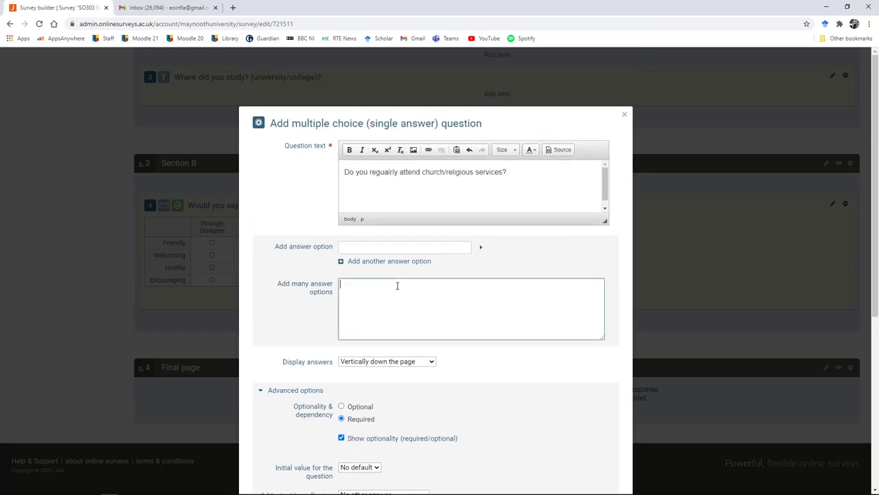
{"action": "type", "text": "yes "}
{"action": "type", "text": "No"}
{"action": "left_click", "coordinate": [380, 246]}
{"action": "type", "text": "Yes"}
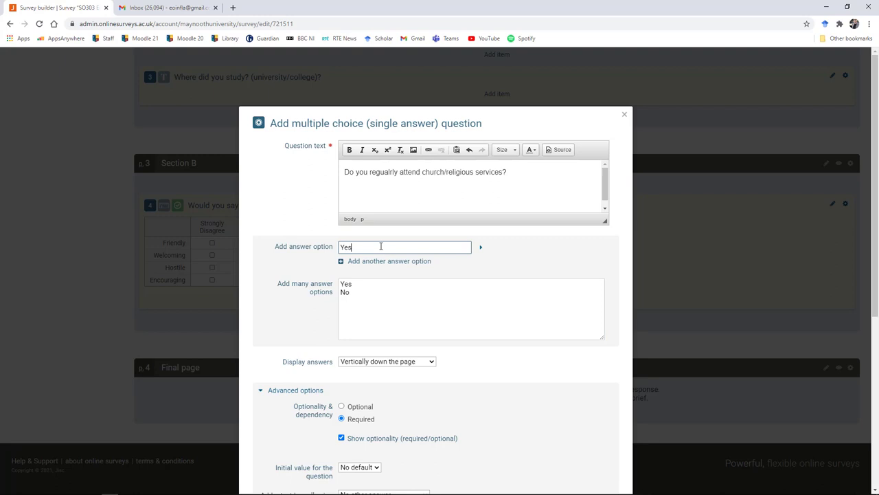
{"action": "left_click", "coordinate": [344, 262]}
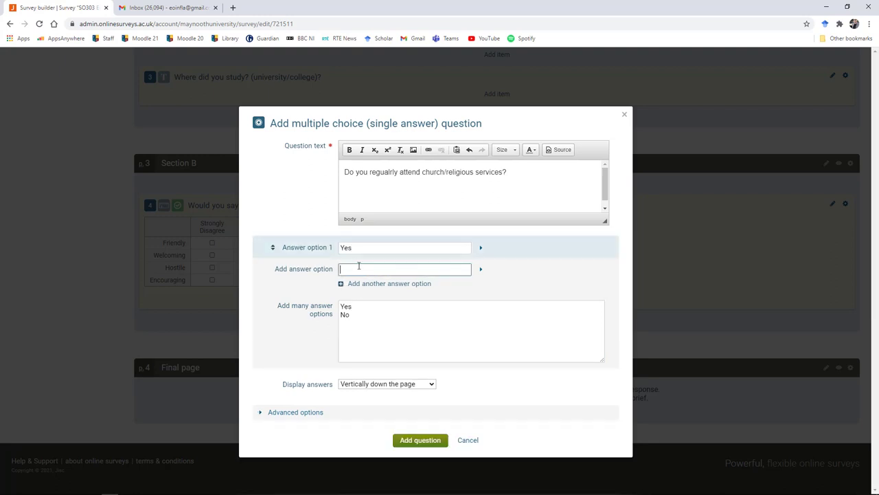
{"action": "left_click", "coordinate": [361, 269]}
{"action": "type", "text": "No"}
{"action": "left_click_drag", "start_coordinate": [406, 310], "coordinate": [310, 294]}
{"action": "key", "text": "BackSpace"}
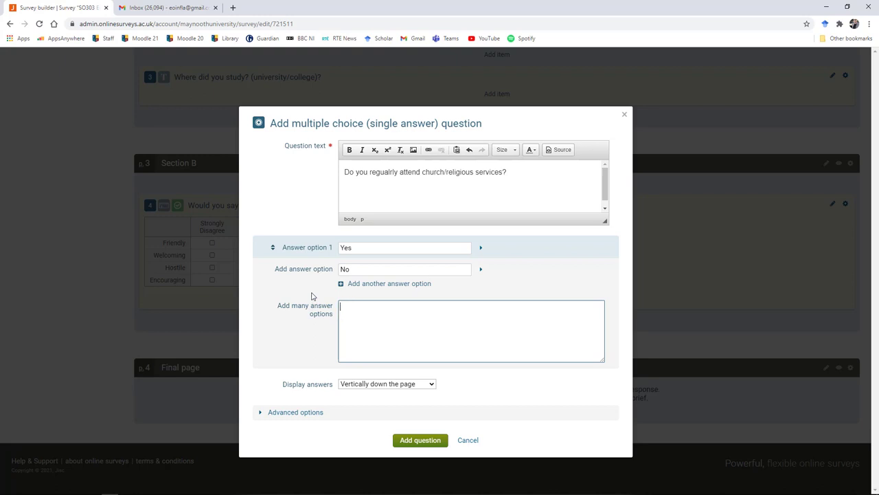
{"action": "left_click", "coordinate": [421, 442]}
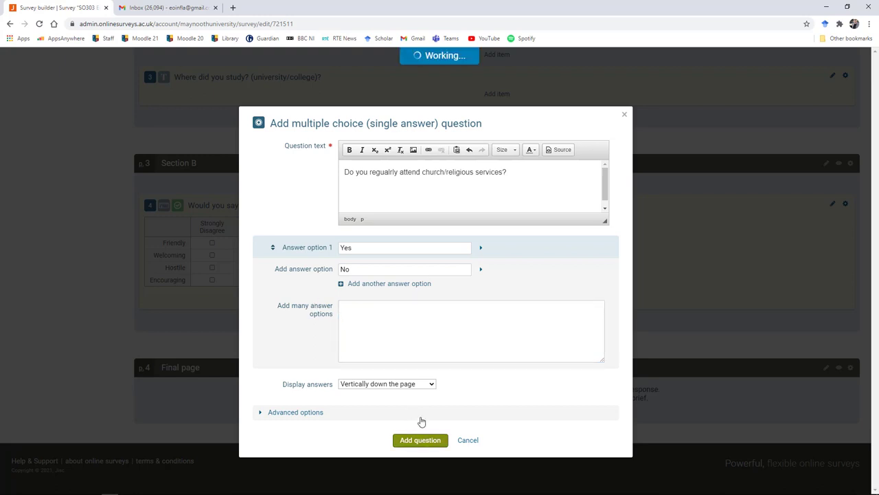
- Retitle the survey's final page to 'Conclusion' and save it
{"action": "scroll", "coordinate": [80, 275], "scroll_direction": "down", "scroll_amount": 2}
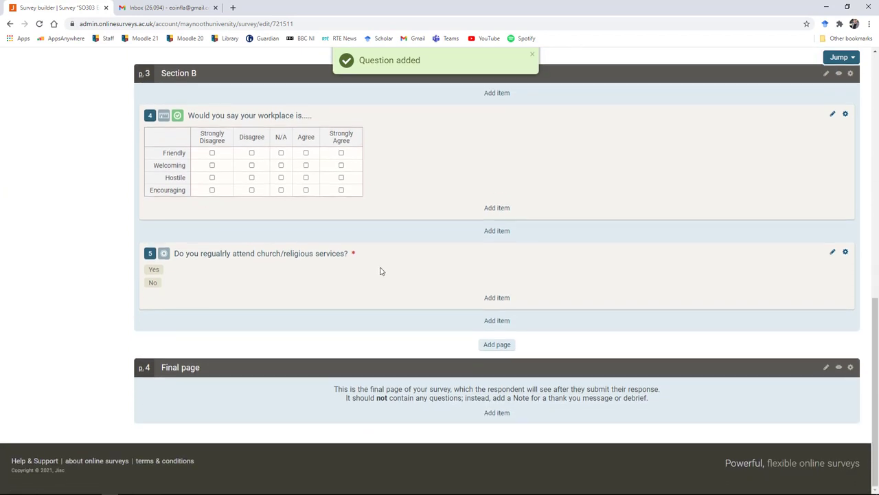
{"action": "scroll", "coordinate": [362, 256], "scroll_direction": "up", "scroll_amount": 1}
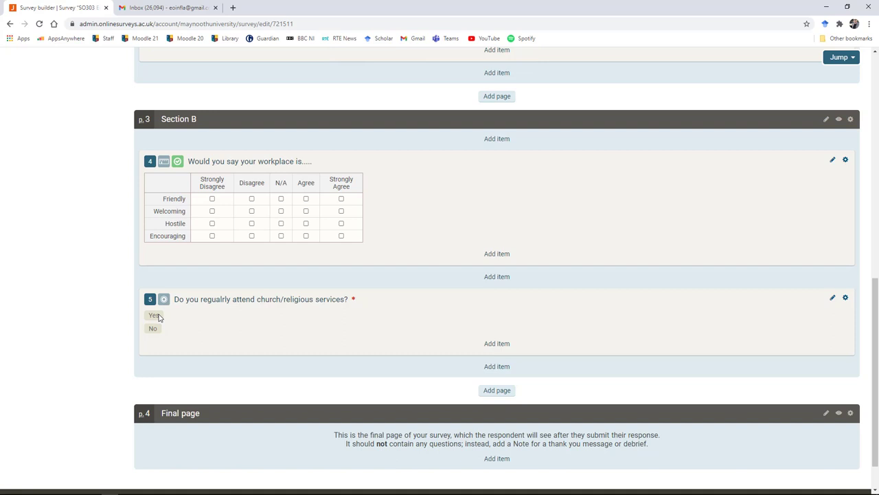
{"action": "scroll", "coordinate": [83, 322], "scroll_direction": "down", "scroll_amount": 1}
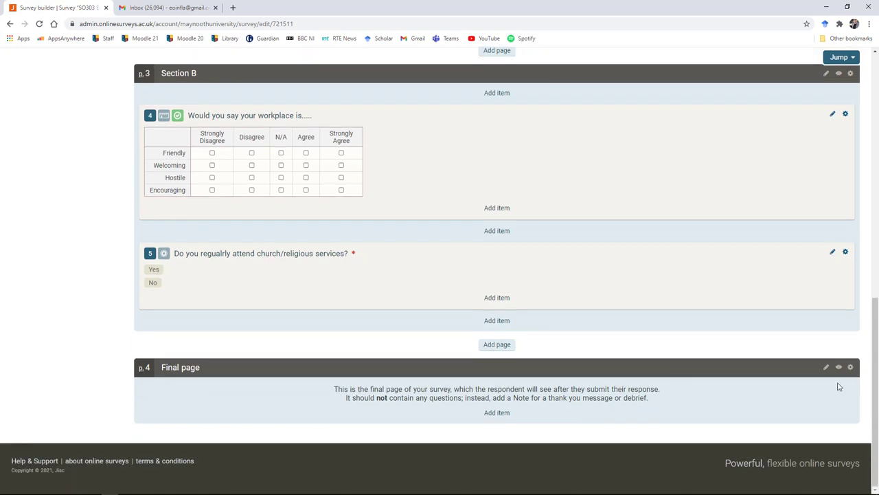
{"action": "left_click", "coordinate": [827, 368]}
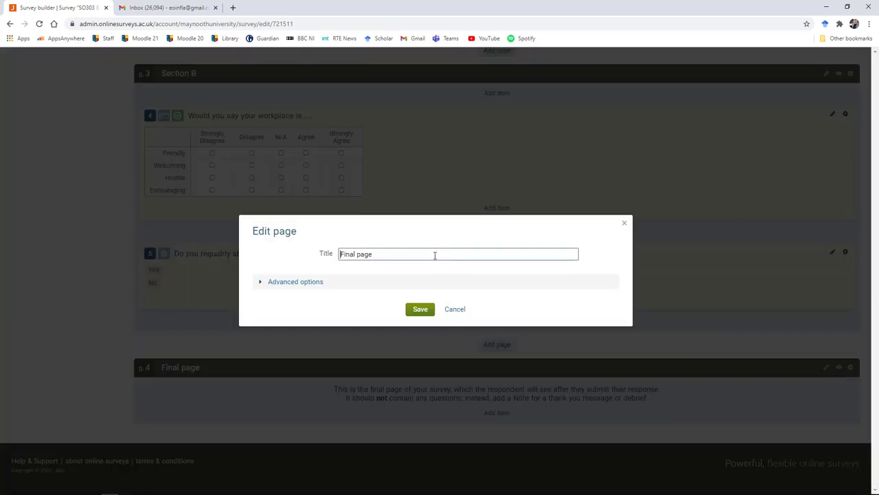
{"action": "triple_click", "coordinate": [435, 255]}
{"action": "type", "text": "Conclusion"}
{"action": "left_click", "coordinate": [421, 309]}
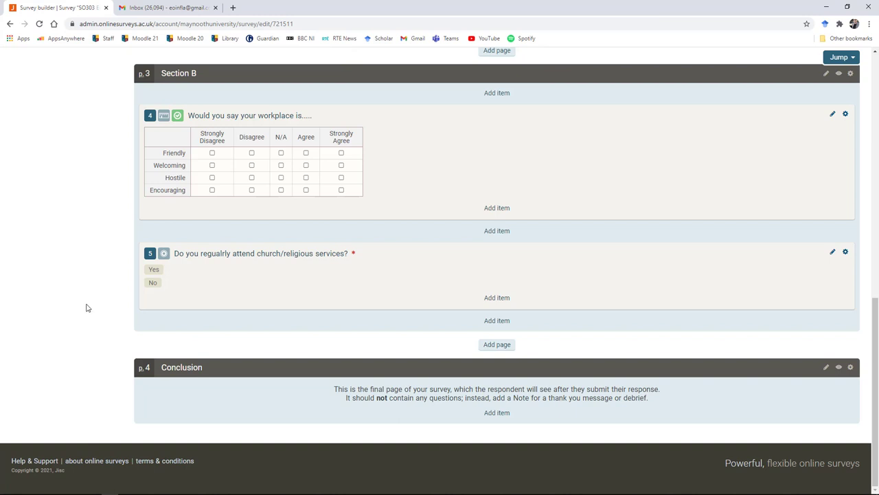
{"action": "scroll", "coordinate": [86, 308], "scroll_direction": "up", "scroll_amount": 2}
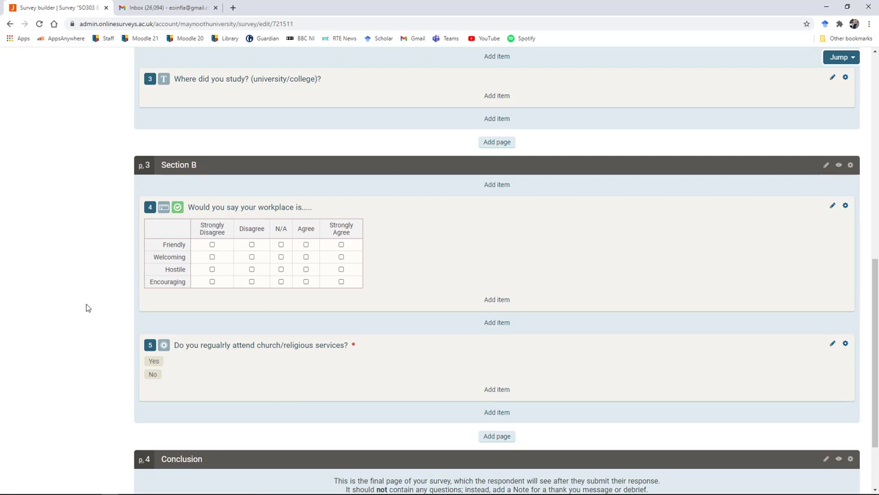
- From the top of the builder, preview SO303 Eoin 2021 as a respondent
{"action": "scroll", "coordinate": [86, 307], "scroll_direction": "up", "scroll_amount": 1}
{"action": "scroll", "coordinate": [524, 169], "scroll_direction": "up", "scroll_amount": 7}
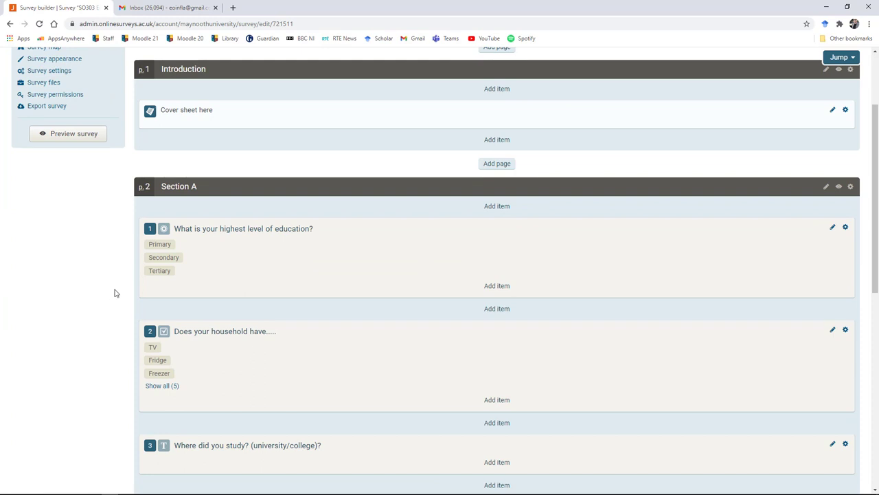
{"action": "scroll", "coordinate": [114, 286], "scroll_direction": "up", "scroll_amount": 3}
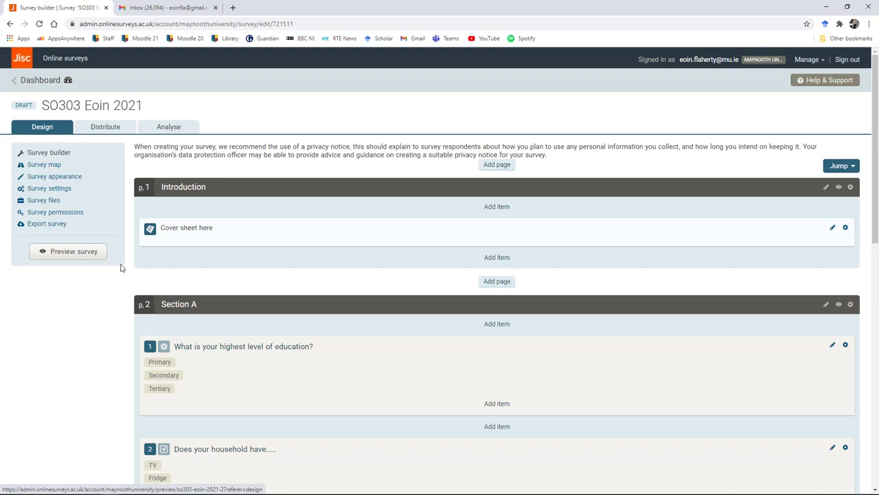
{"action": "left_click", "coordinate": [67, 254]}
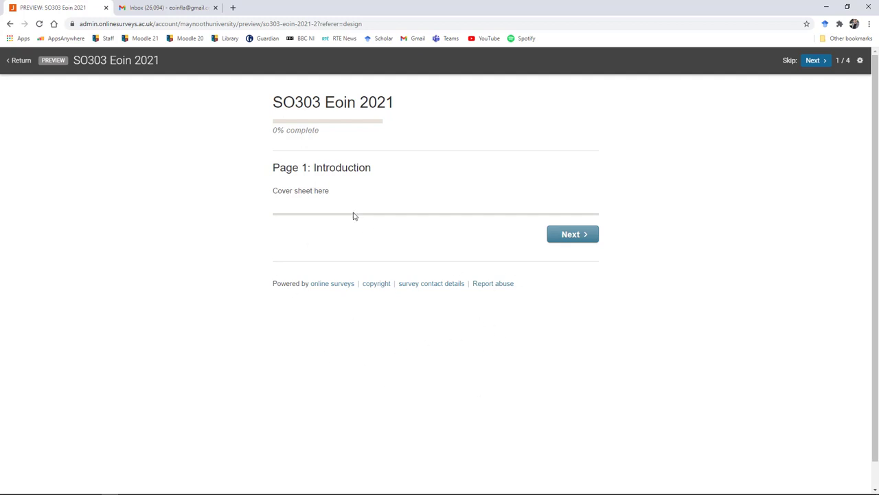
- In preview Section A, answer Secondary for education, tick household items like TV and Fridge, and start the where-studied answer
{"action": "left_click", "coordinate": [570, 234]}
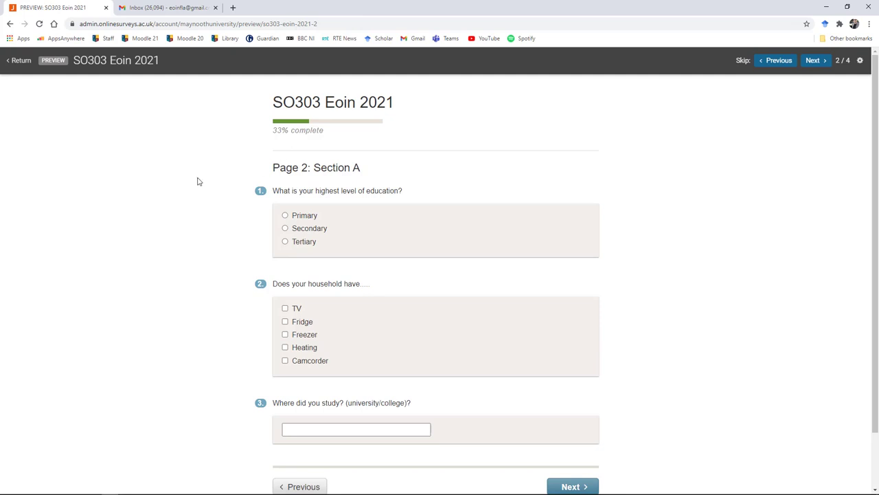
{"action": "scroll", "coordinate": [220, 186], "scroll_direction": "down", "scroll_amount": 1}
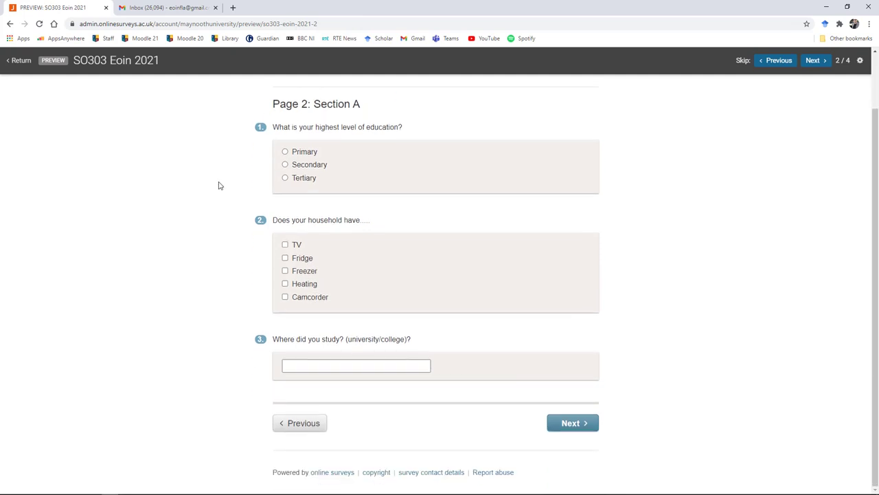
{"action": "scroll", "coordinate": [336, 173], "scroll_direction": "up", "scroll_amount": 1}
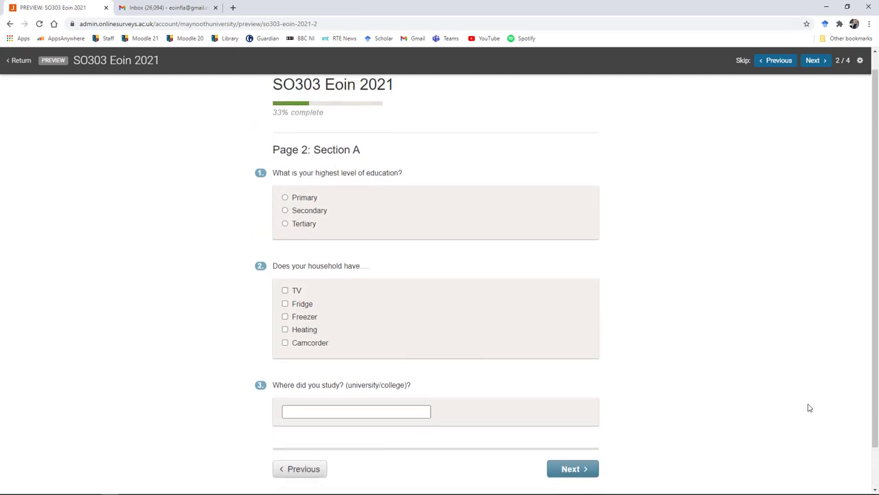
{"action": "scroll", "coordinate": [483, 244], "scroll_direction": "up", "scroll_amount": 1}
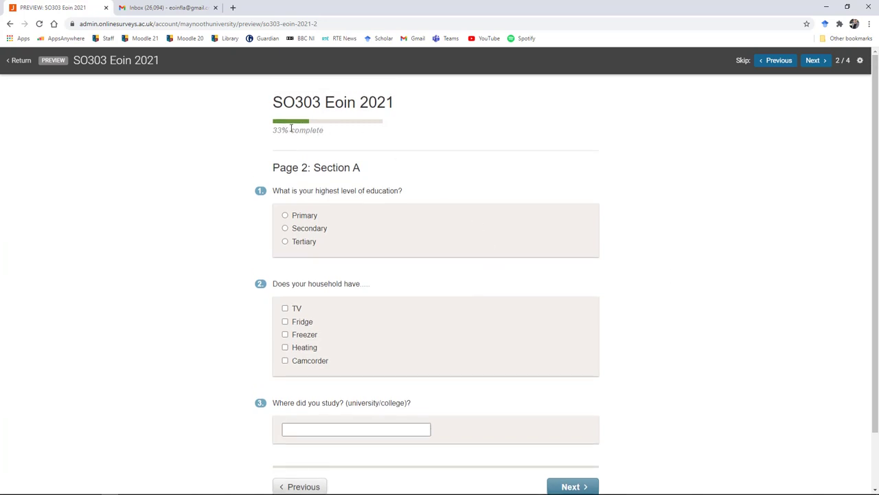
{"action": "scroll", "coordinate": [212, 189], "scroll_direction": "down", "scroll_amount": 1}
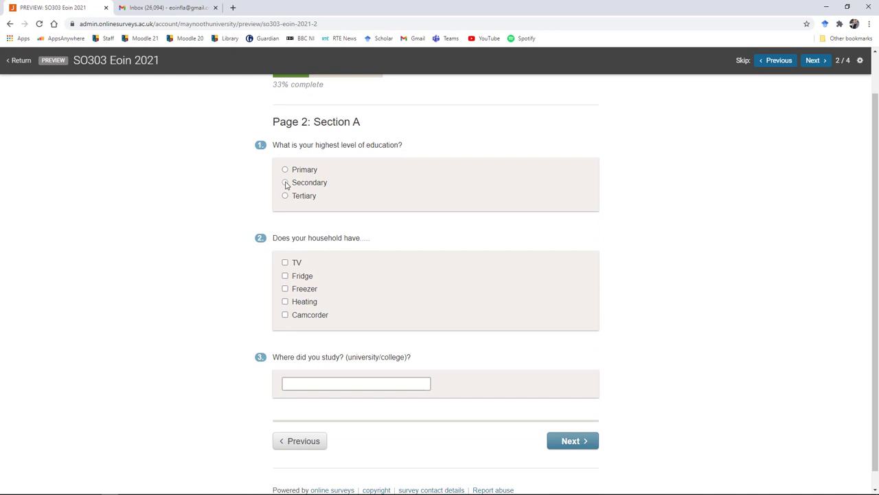
{"action": "left_click", "coordinate": [286, 183]}
{"action": "left_click", "coordinate": [286, 263]}
{"action": "left_click", "coordinate": [285, 276]}
{"action": "left_click", "coordinate": [285, 301]}
{"action": "left_click", "coordinate": [285, 289]}
{"action": "left_click", "coordinate": [286, 290]}
{"action": "left_click", "coordinate": [285, 289]}
{"action": "left_click", "coordinate": [328, 379]}
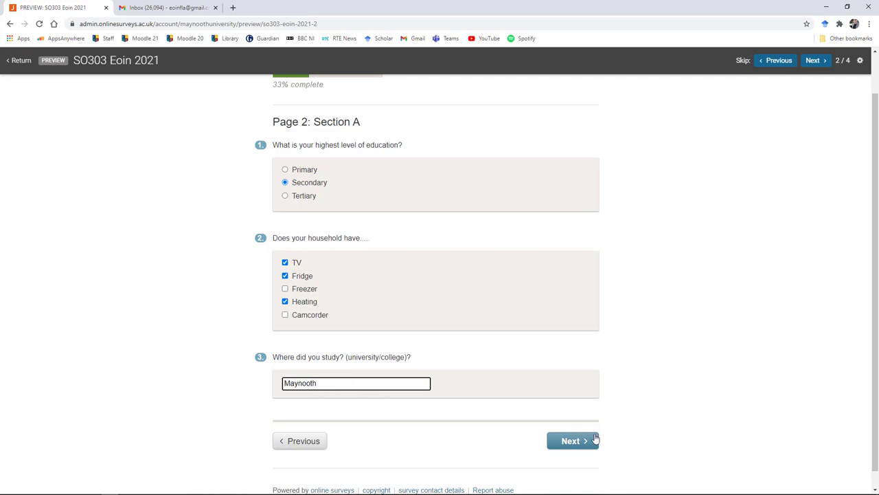
- In Section B, answer No to church, rate Welcoming Disagree and Hostile N/A, then finish and return to builder
{"action": "left_click", "coordinate": [574, 442]}
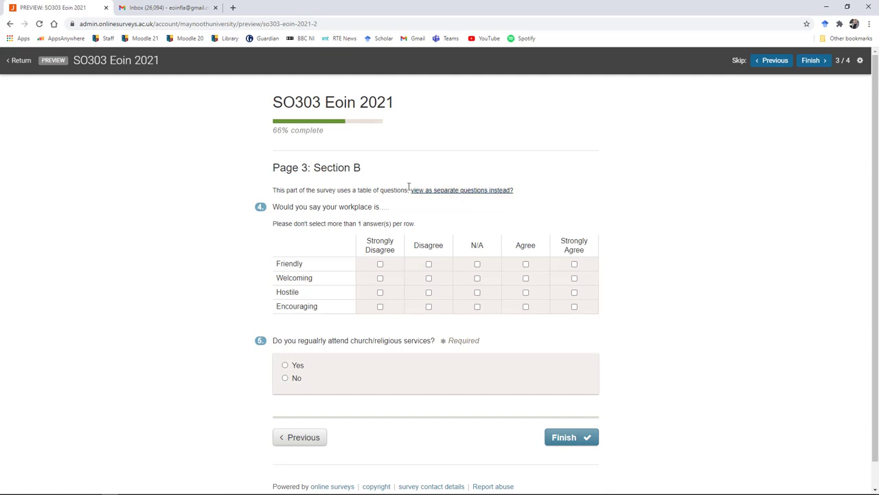
{"action": "left_click", "coordinate": [458, 191]}
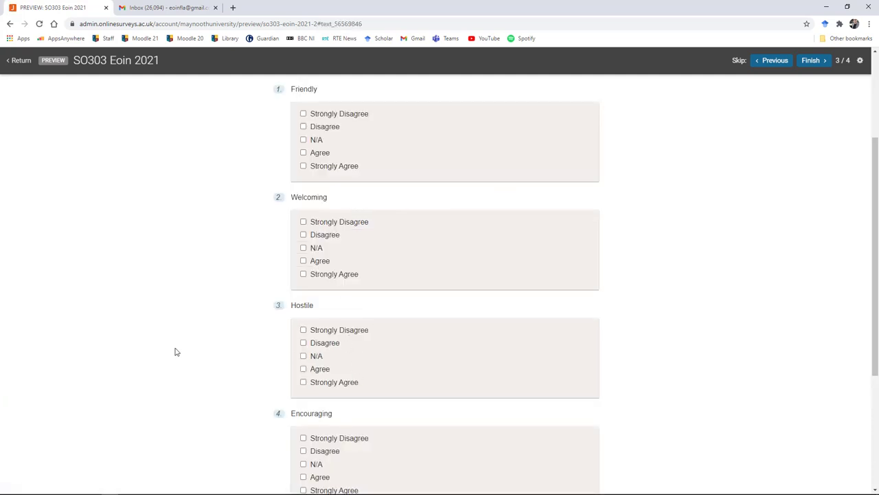
{"action": "scroll", "coordinate": [200, 353], "scroll_direction": "up", "scroll_amount": 3}
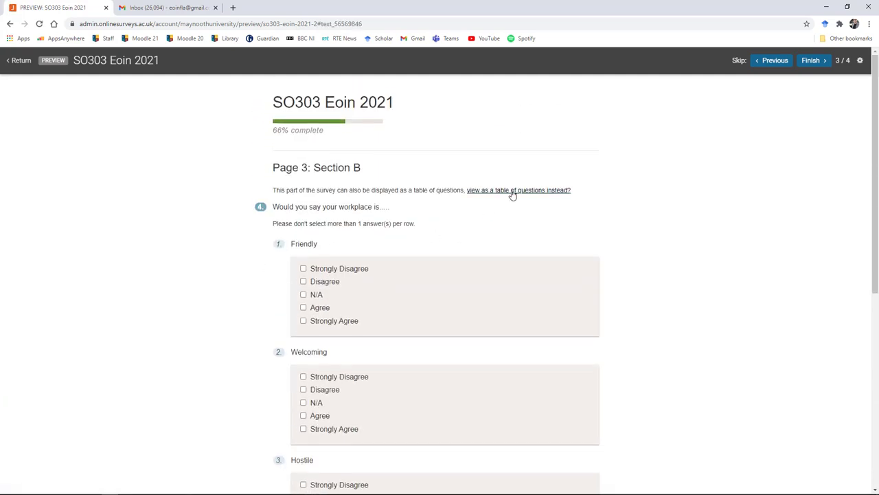
{"action": "left_click", "coordinate": [512, 191]}
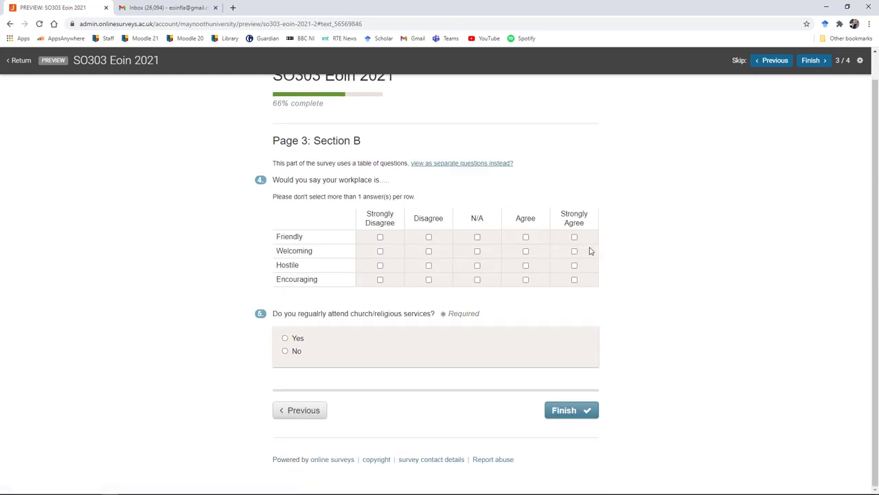
{"action": "scroll", "coordinate": [673, 248], "scroll_direction": "up", "scroll_amount": 1}
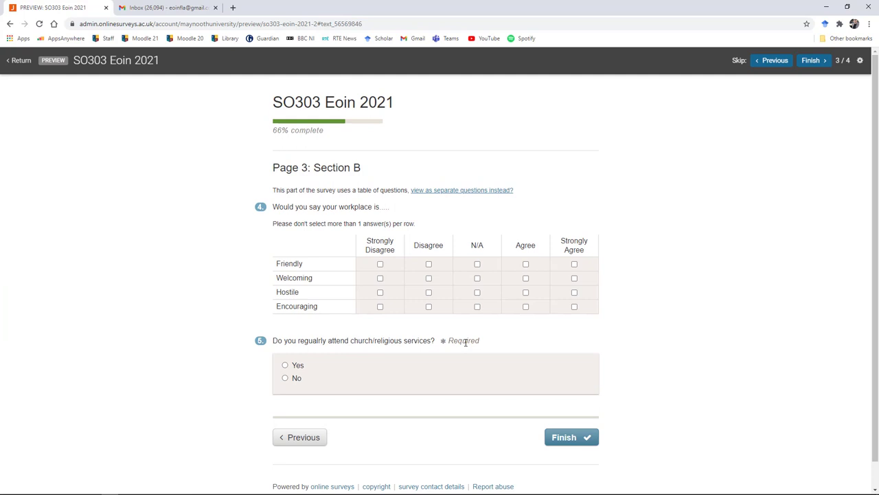
{"action": "left_click", "coordinate": [286, 378]}
{"action": "left_click", "coordinate": [428, 278]}
{"action": "left_click", "coordinate": [477, 293]}
{"action": "scroll", "coordinate": [577, 392], "scroll_direction": "down", "scroll_amount": 1}
{"action": "left_click", "coordinate": [574, 410]}
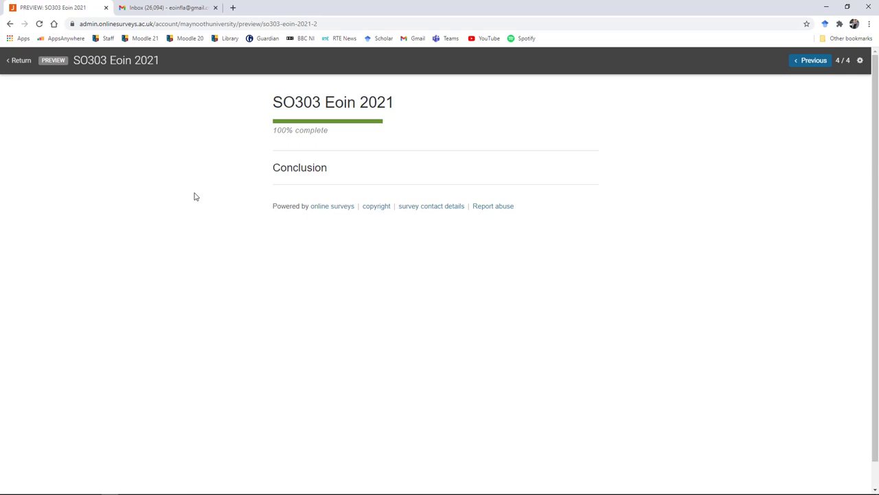
{"action": "left_click", "coordinate": [19, 60]}
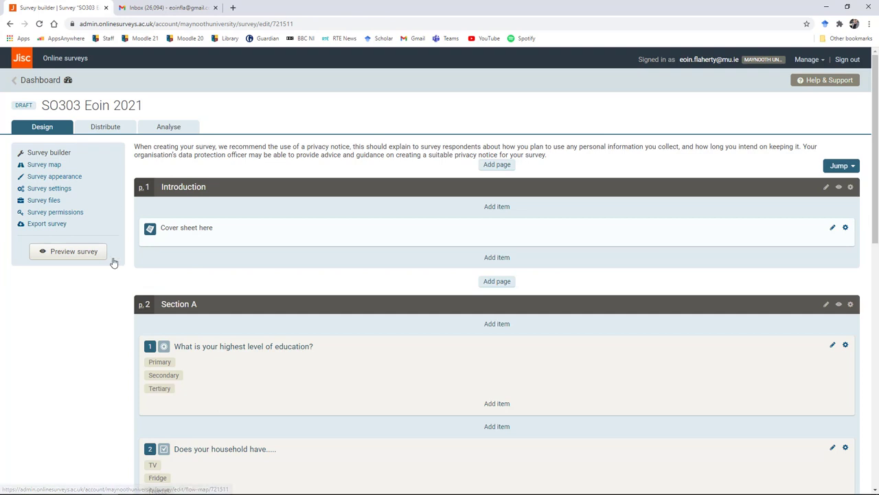
- Check the survey map, then save the appearance settings keeping the BOS2 theme
{"action": "left_click", "coordinate": [44, 166]}
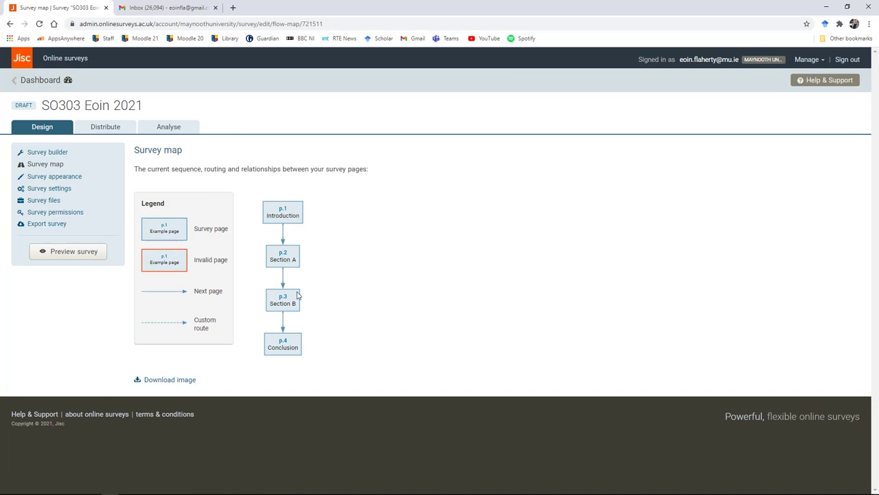
{"action": "left_click", "coordinate": [52, 179]}
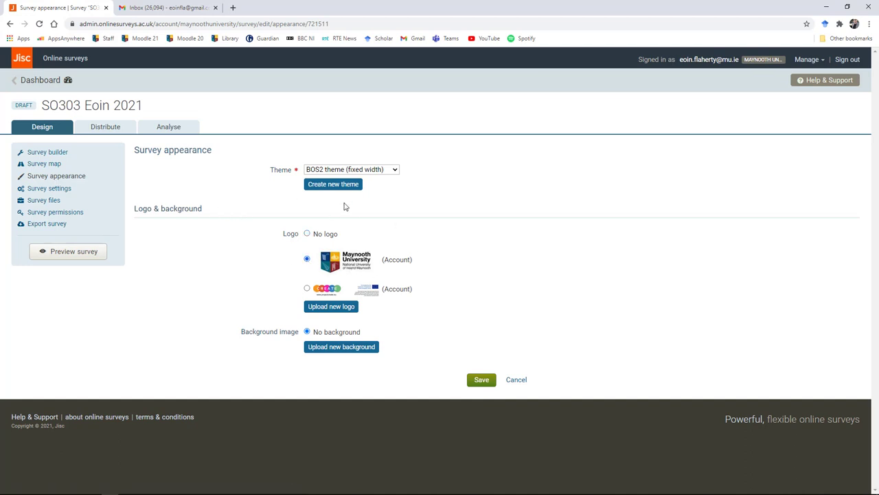
{"action": "left_click", "coordinate": [394, 170]}
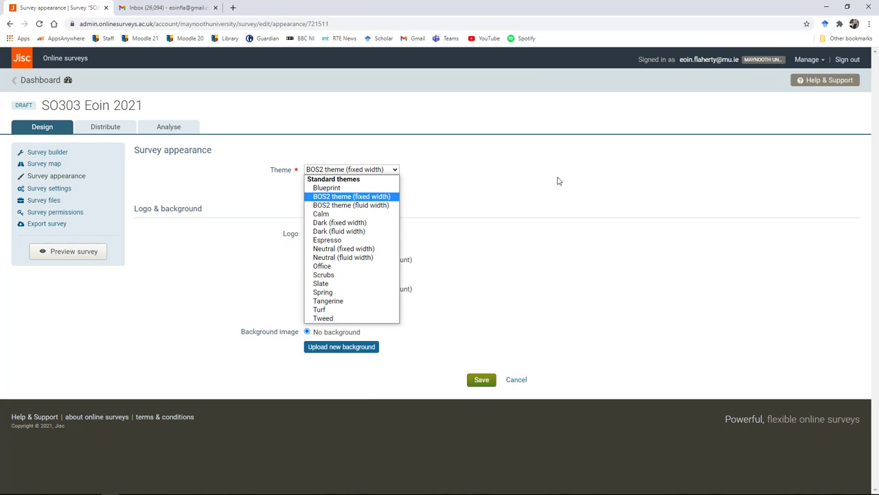
{"action": "key", "text": "e"}
{"action": "key", "text": "Escape"}
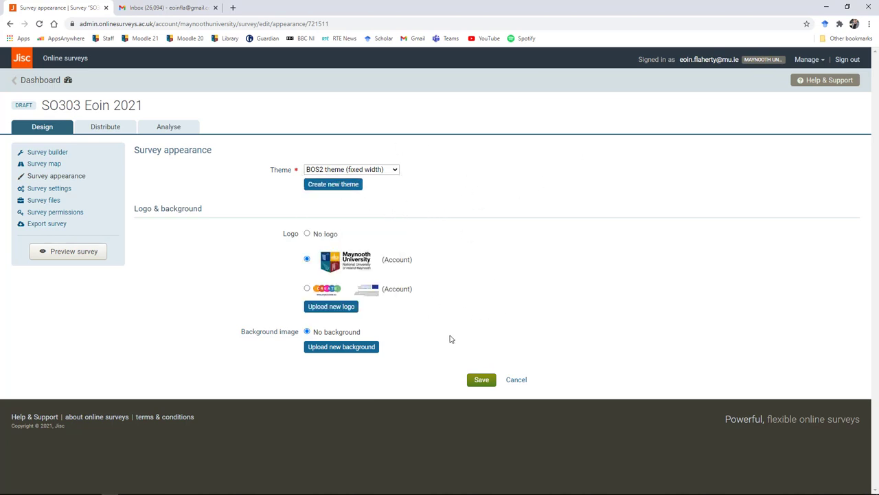
{"action": "left_click", "coordinate": [480, 379]}
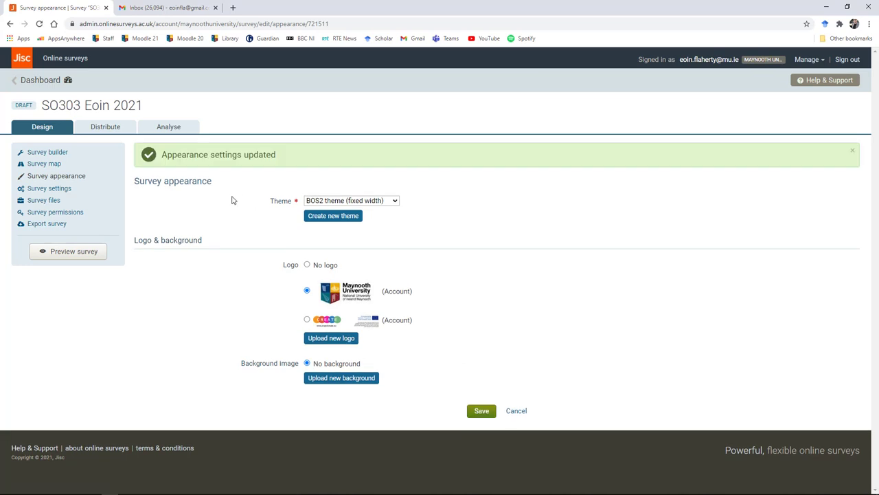
- Review the general survey settings, expanding the contact, copyright and screening message options
{"action": "left_click", "coordinate": [49, 190]}
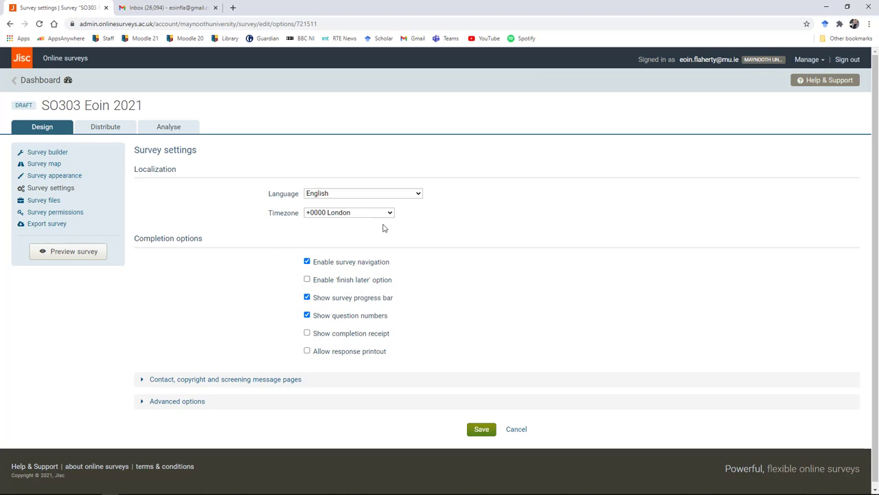
{"action": "left_click", "coordinate": [138, 379]}
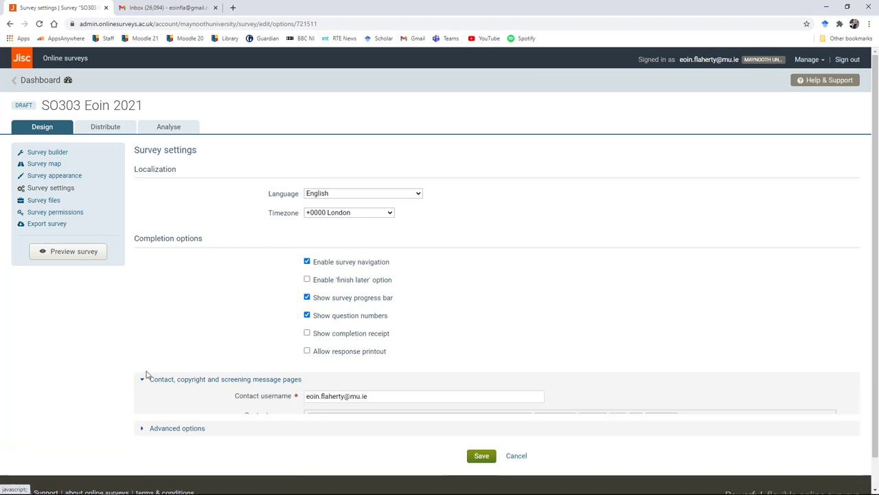
{"action": "scroll", "coordinate": [82, 325], "scroll_direction": "down", "scroll_amount": 2}
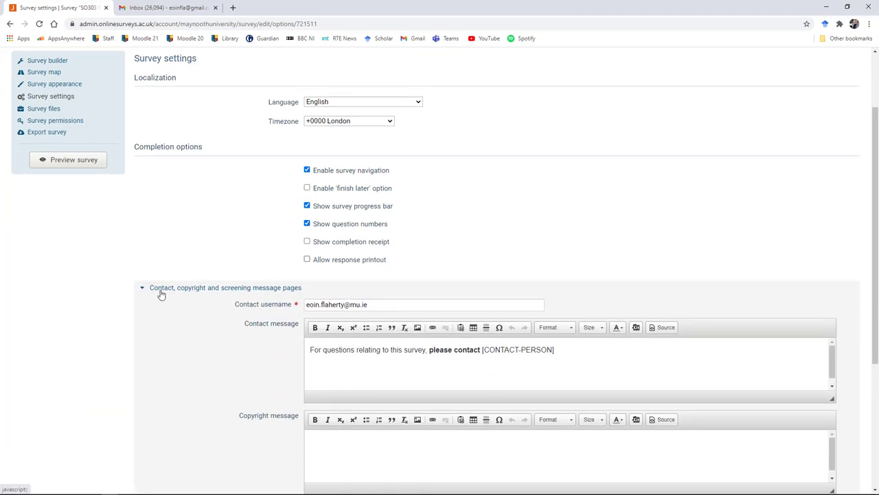
{"action": "scroll", "coordinate": [122, 303], "scroll_direction": "down", "scroll_amount": 3}
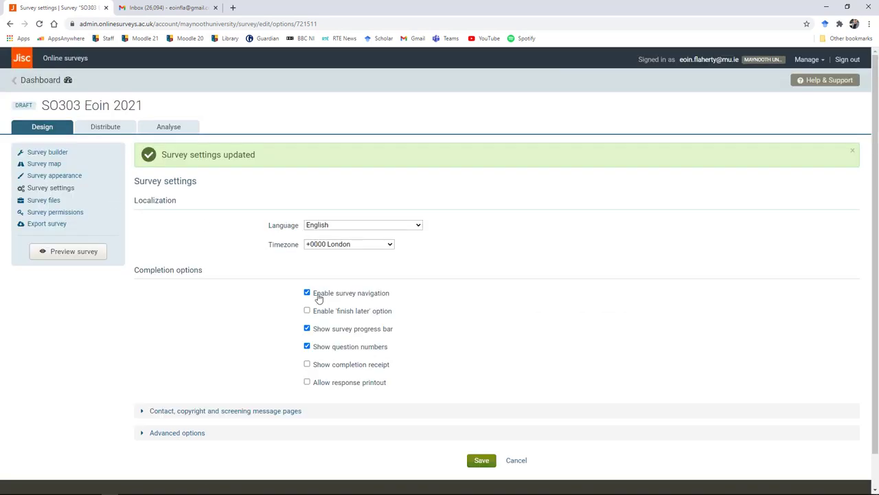
- In the distribution settings, set the opening date and time to 15/03/2021 09:00
{"action": "left_click", "coordinate": [106, 128]}
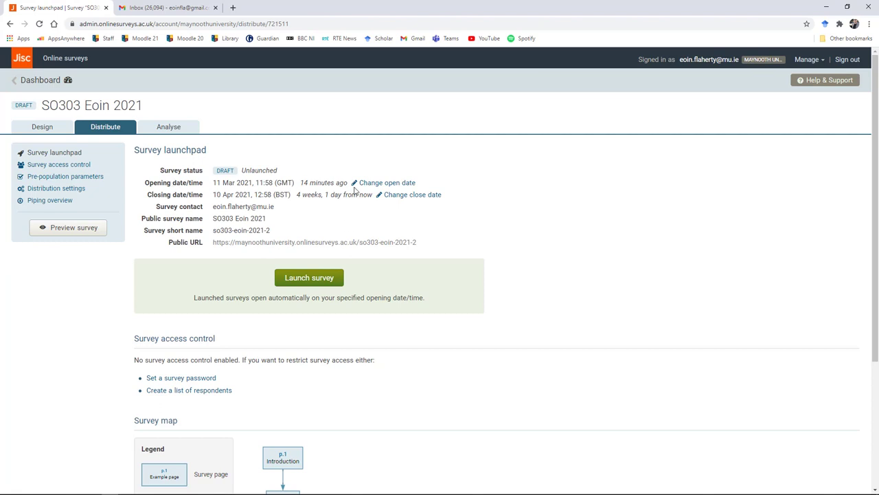
{"action": "left_click", "coordinate": [396, 186]}
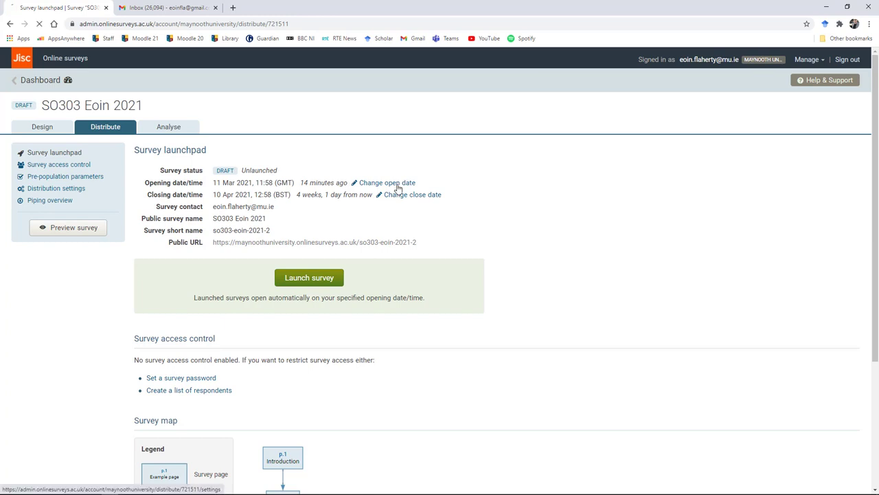
{"action": "left_click", "coordinate": [358, 173]}
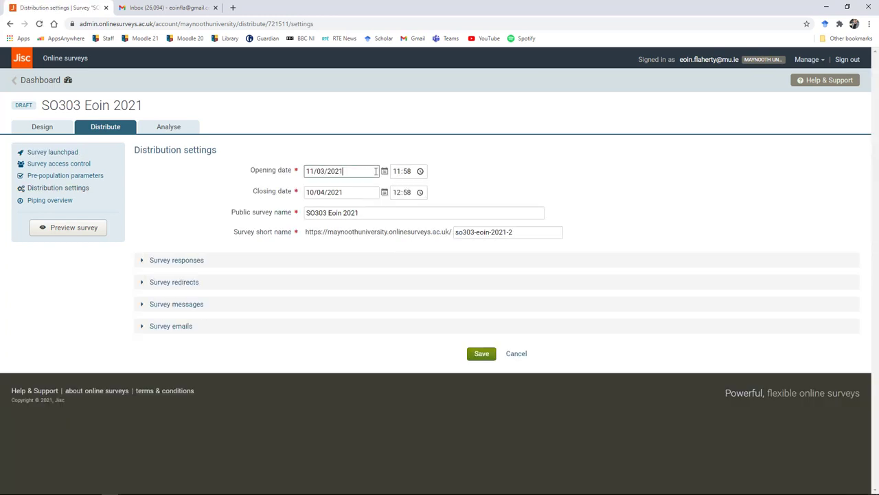
{"action": "left_click", "coordinate": [384, 171]}
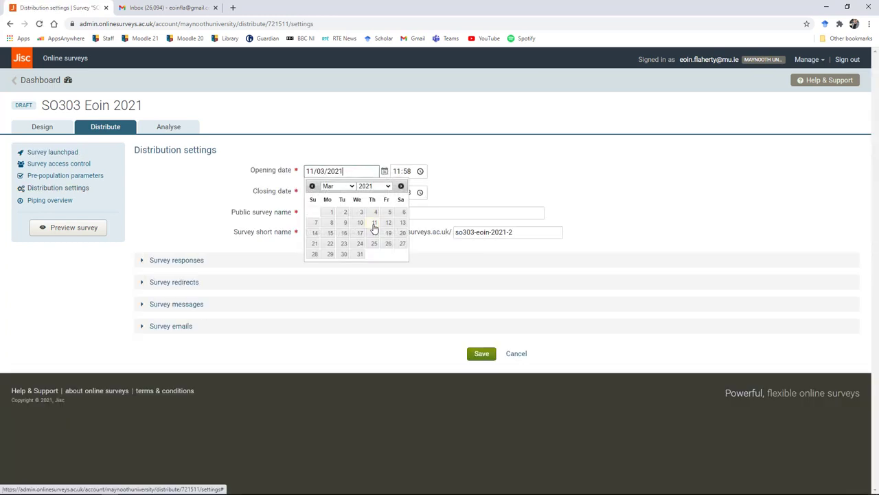
{"action": "left_click", "coordinate": [328, 234]}
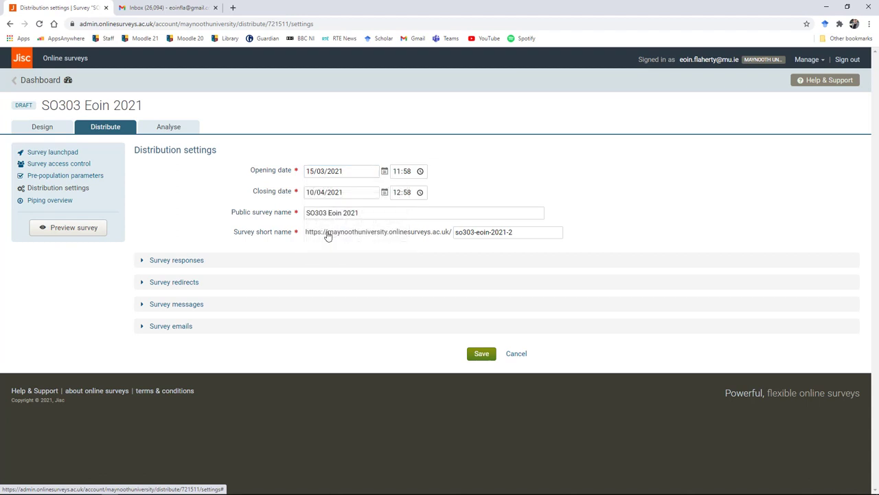
{"action": "left_click", "coordinate": [419, 172]}
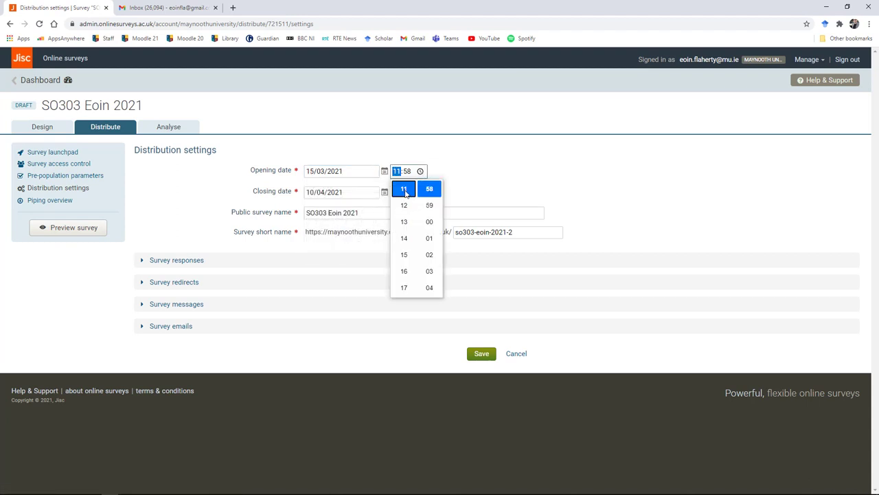
{"action": "scroll", "coordinate": [405, 220], "scroll_direction": "down", "scroll_amount": 3}
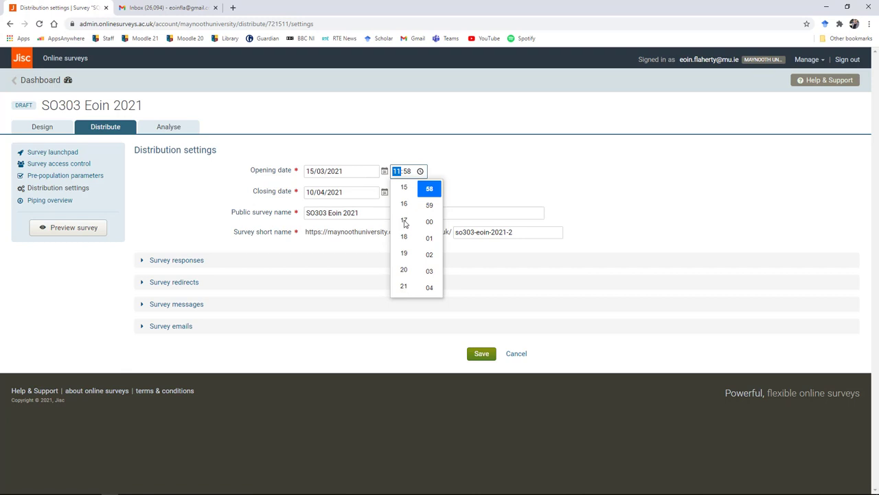
{"action": "scroll", "coordinate": [404, 227], "scroll_direction": "up", "scroll_amount": 5}
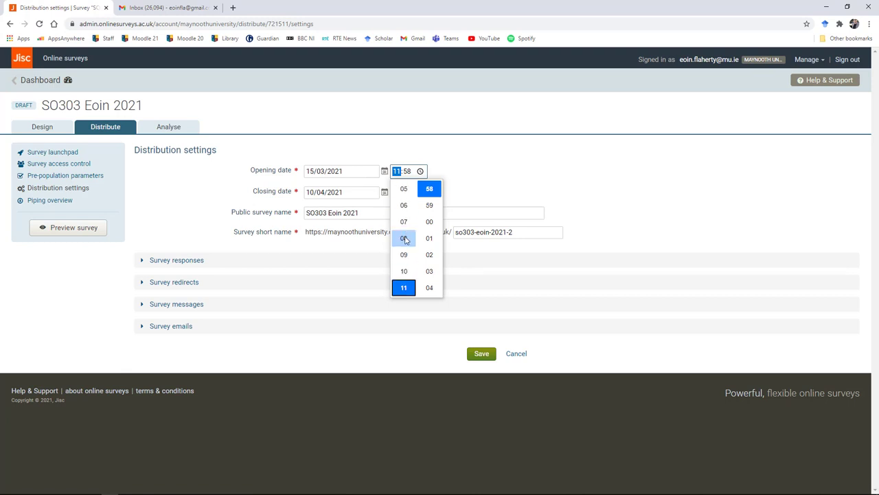
{"action": "left_click", "coordinate": [405, 253]}
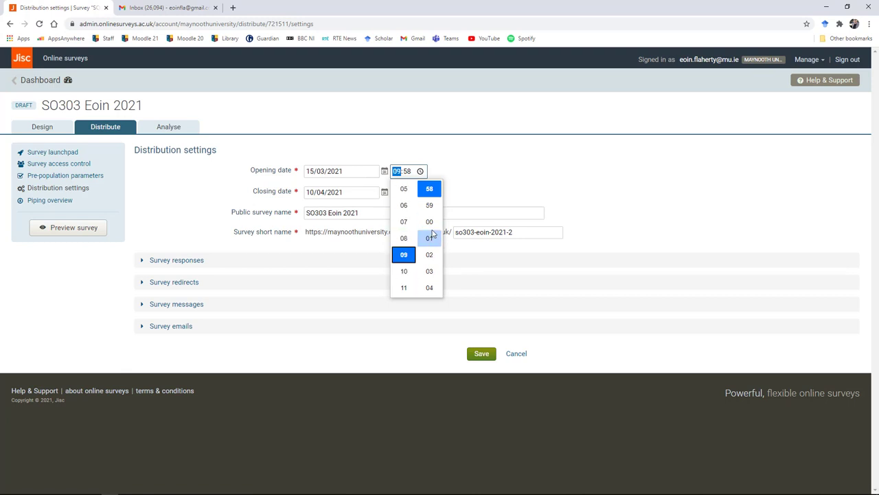
{"action": "left_click", "coordinate": [430, 222]}
{"action": "left_click", "coordinate": [612, 211]}
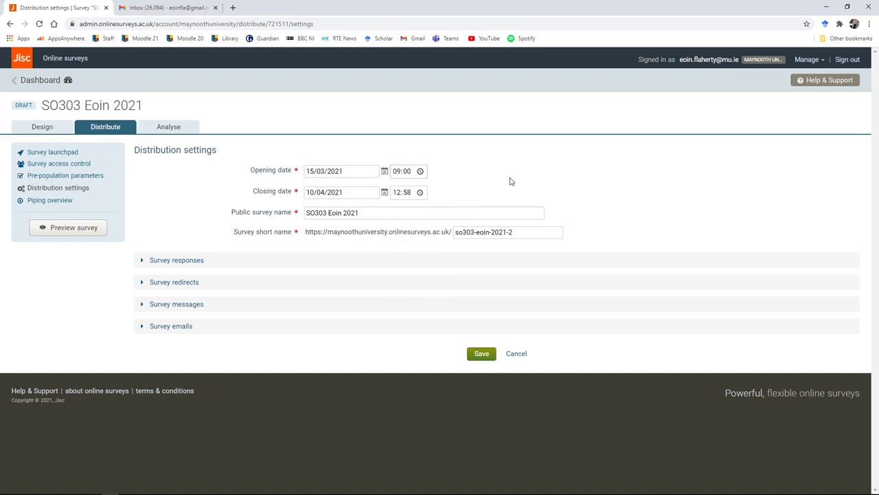
- Set the closing date and time to 21/03/2021 23:55
{"action": "left_click", "coordinate": [384, 193]}
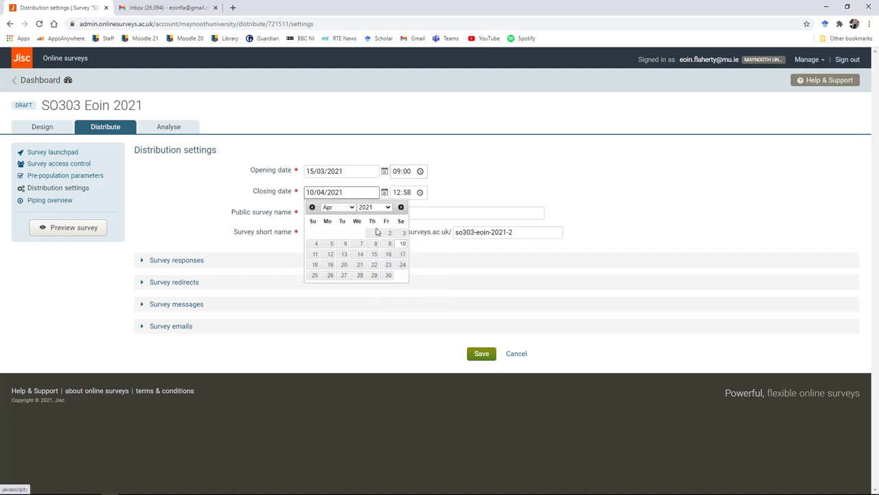
{"action": "left_click", "coordinate": [312, 207]}
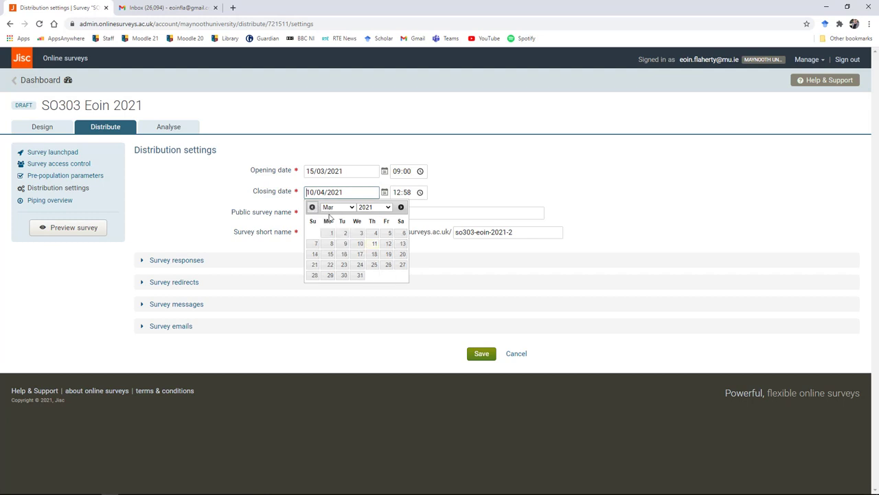
{"action": "left_click", "coordinate": [315, 265]}
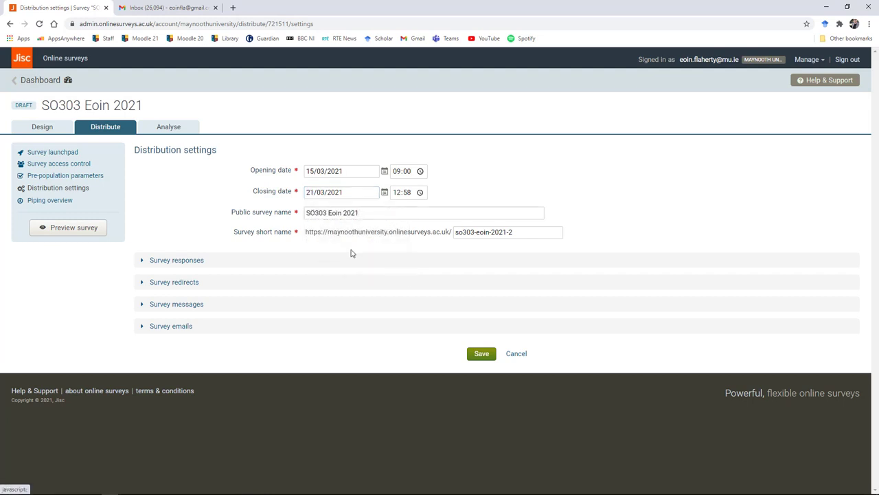
{"action": "left_click", "coordinate": [420, 192]}
{"action": "scroll", "coordinate": [405, 258], "scroll_direction": "down", "scroll_amount": 2}
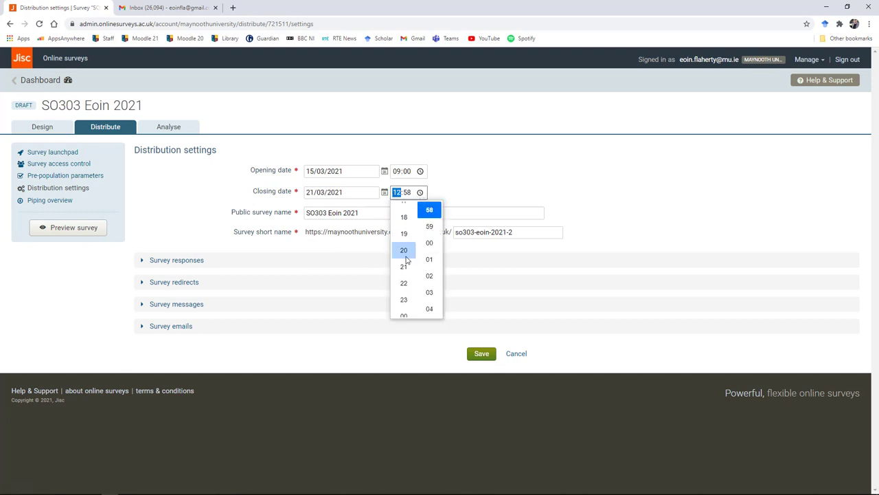
{"action": "left_click", "coordinate": [404, 299]}
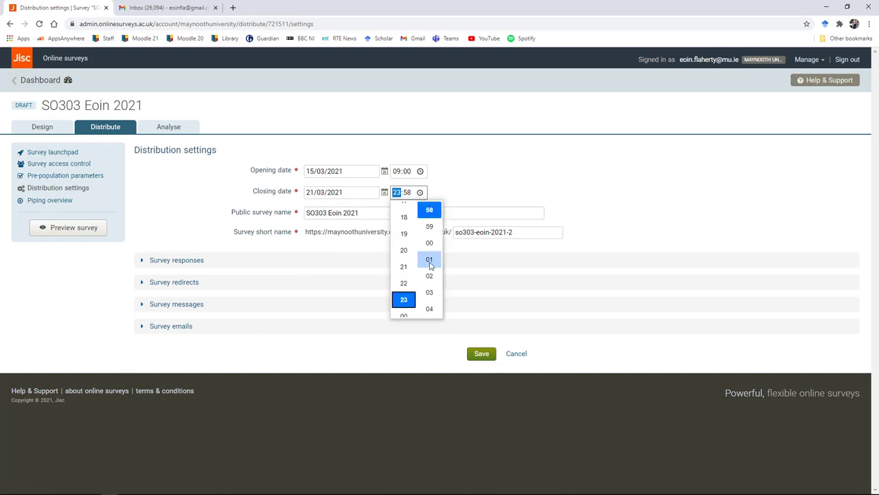
{"action": "scroll", "coordinate": [430, 275], "scroll_direction": "down", "scroll_amount": 8}
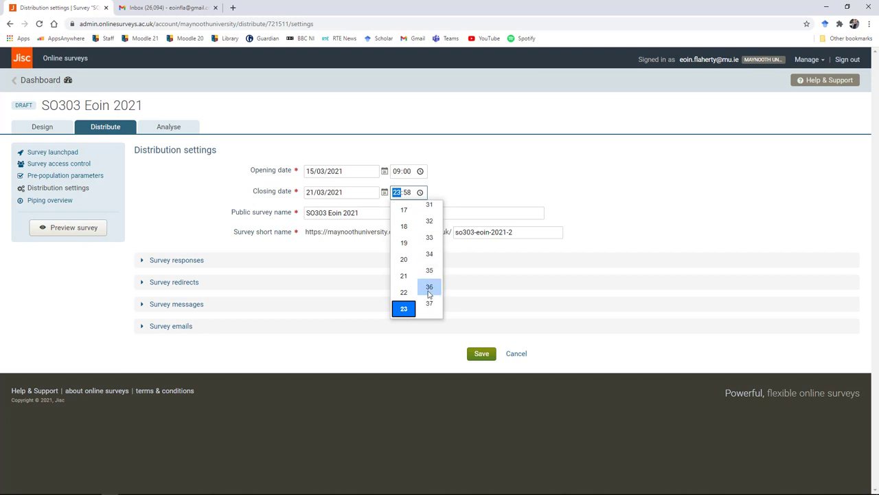
{"action": "scroll", "coordinate": [429, 295], "scroll_direction": "down", "scroll_amount": 5}
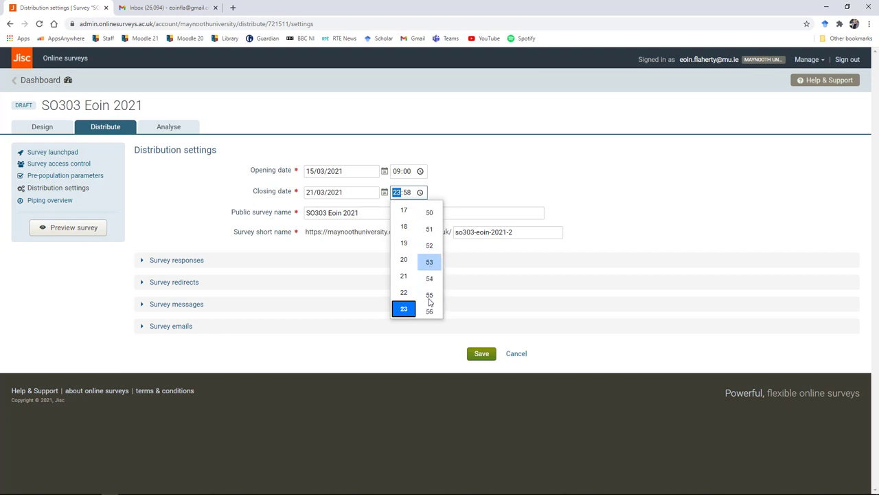
{"action": "left_click", "coordinate": [429, 296]}
{"action": "left_click", "coordinate": [597, 169]}
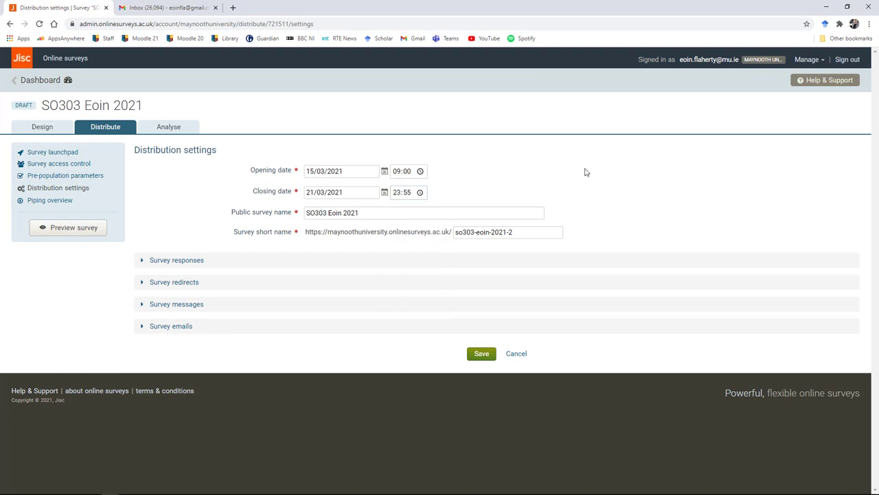
- Review the Survey responses and Survey redirects sections, then save the distribution settings
{"action": "left_click", "coordinate": [141, 262]}
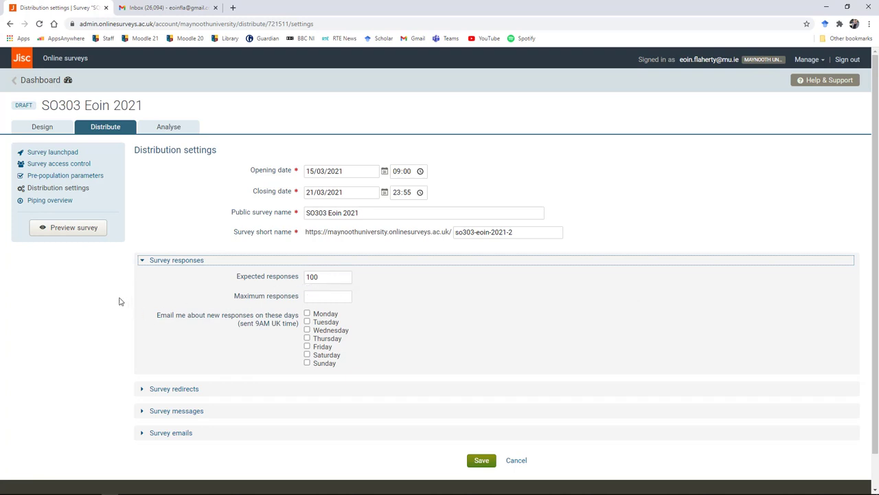
{"action": "scroll", "coordinate": [138, 305], "scroll_direction": "down", "scroll_amount": 1}
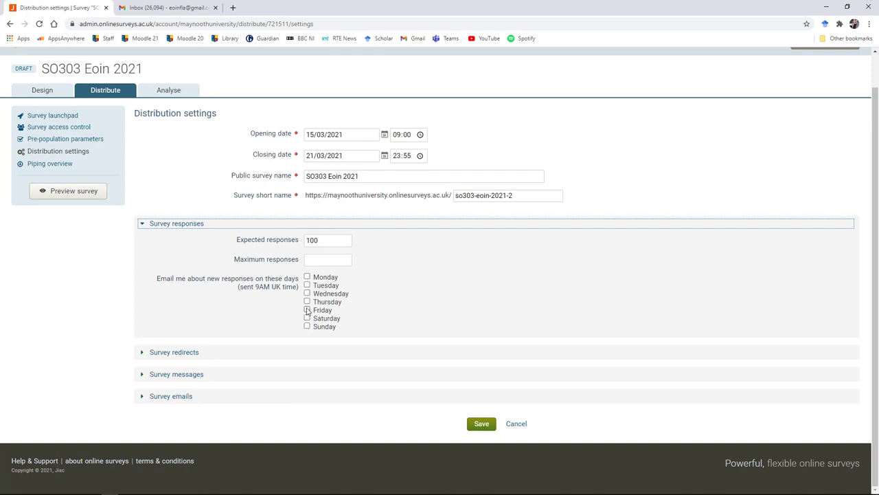
{"action": "left_click", "coordinate": [142, 353]}
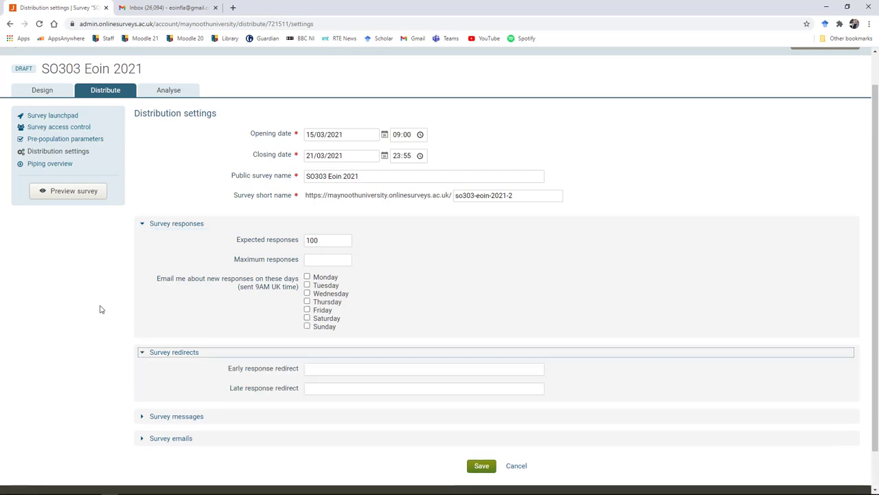
{"action": "scroll", "coordinate": [102, 309], "scroll_direction": "down", "scroll_amount": 1}
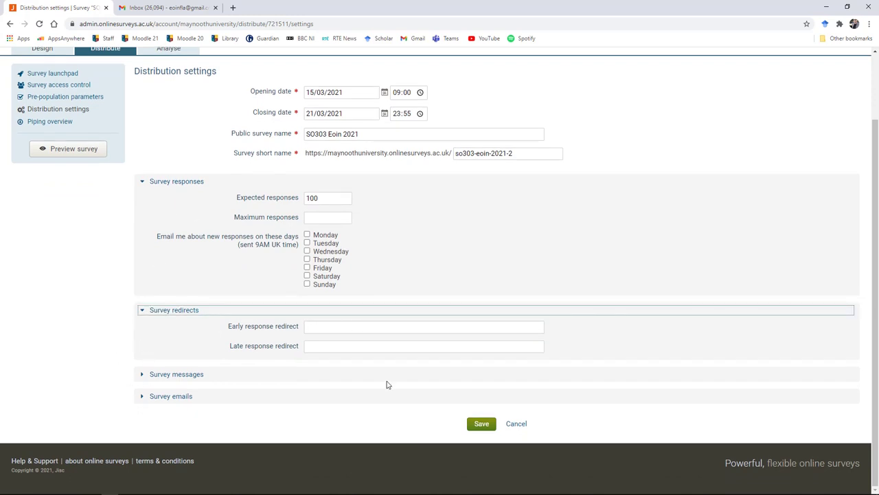
{"action": "scroll", "coordinate": [422, 222], "scroll_direction": "up", "scroll_amount": 2}
{"action": "scroll", "coordinate": [406, 279], "scroll_direction": "down", "scroll_amount": 2}
{"action": "left_click", "coordinate": [482, 422]}
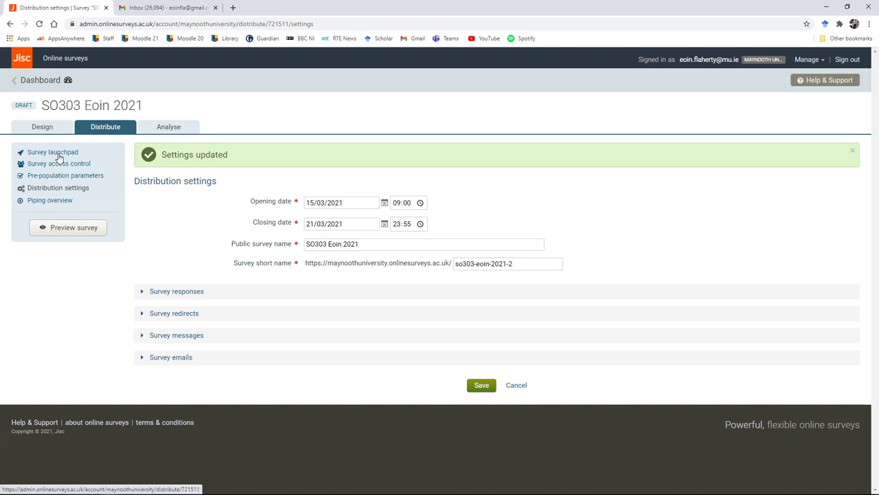
- Change the opening date to 11 March 2021, save it, and return to the launchpad
{"action": "left_click", "coordinate": [55, 153]}
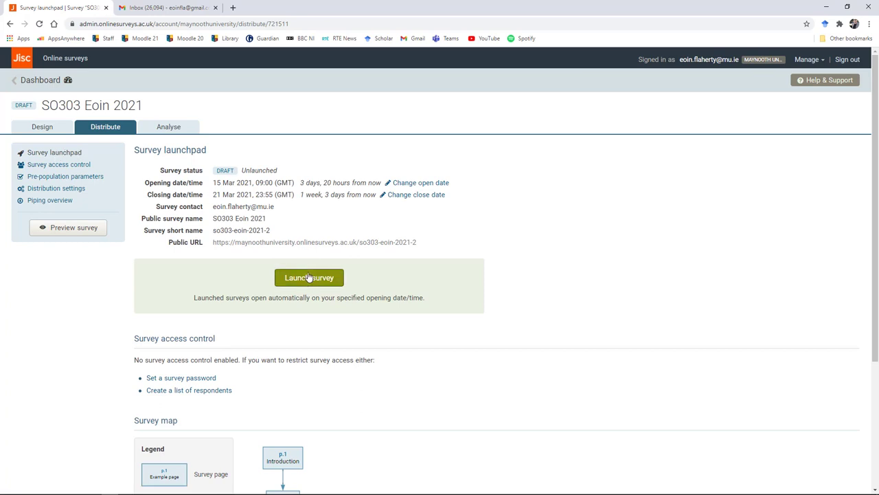
{"action": "left_click", "coordinate": [426, 184]}
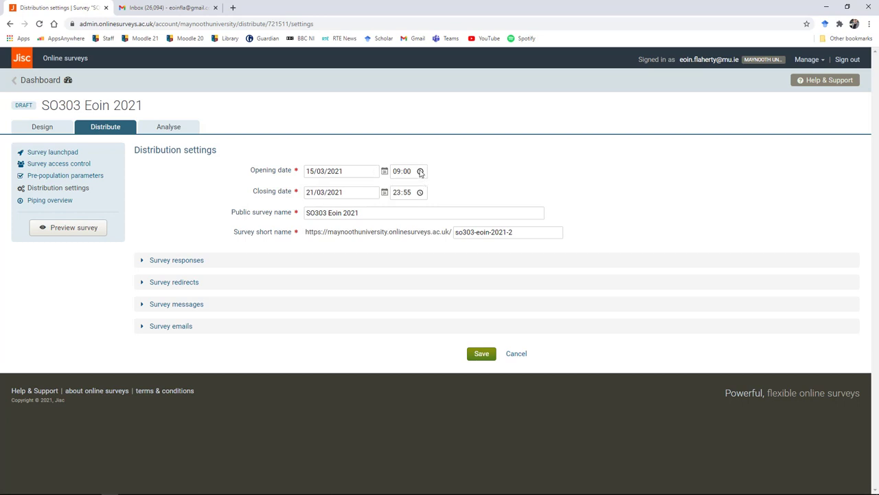
{"action": "left_click", "coordinate": [420, 172]}
{"action": "left_click", "coordinate": [365, 169]}
{"action": "left_click", "coordinate": [385, 172]}
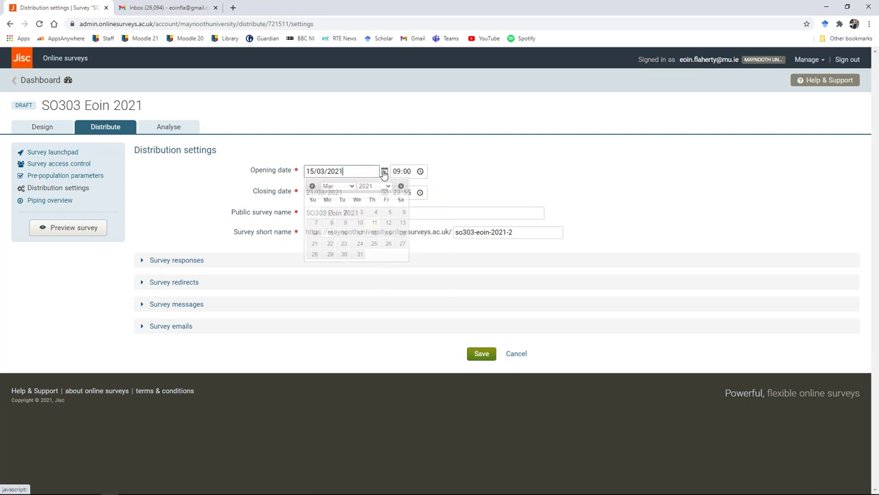
{"action": "left_click", "coordinate": [372, 222]}
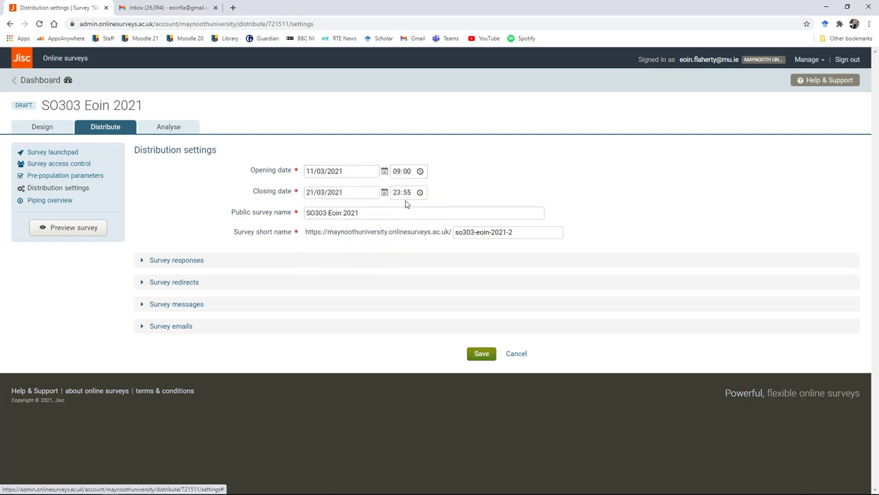
{"action": "left_click", "coordinate": [481, 356]}
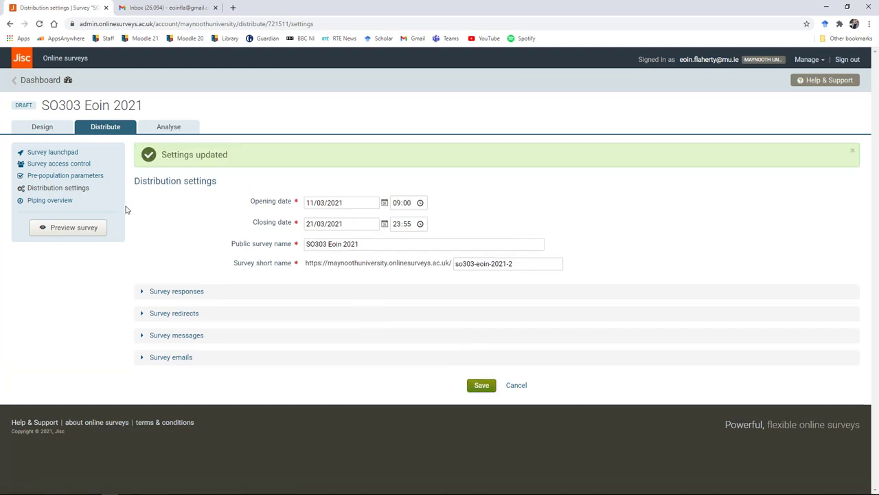
{"action": "left_click", "coordinate": [56, 151]}
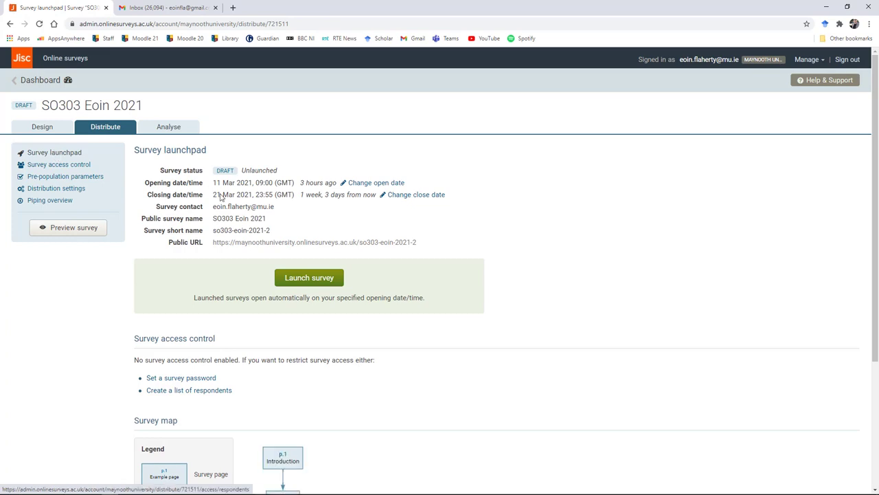
- Launch the survey, confirming Yes so it shows OPEN, and copy its public URL link address
{"action": "left_click", "coordinate": [309, 278]}
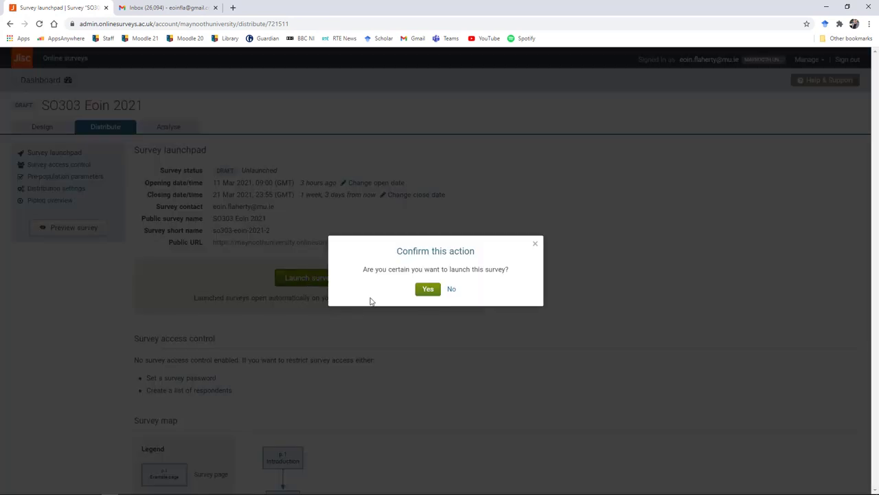
{"action": "left_click", "coordinate": [428, 289]}
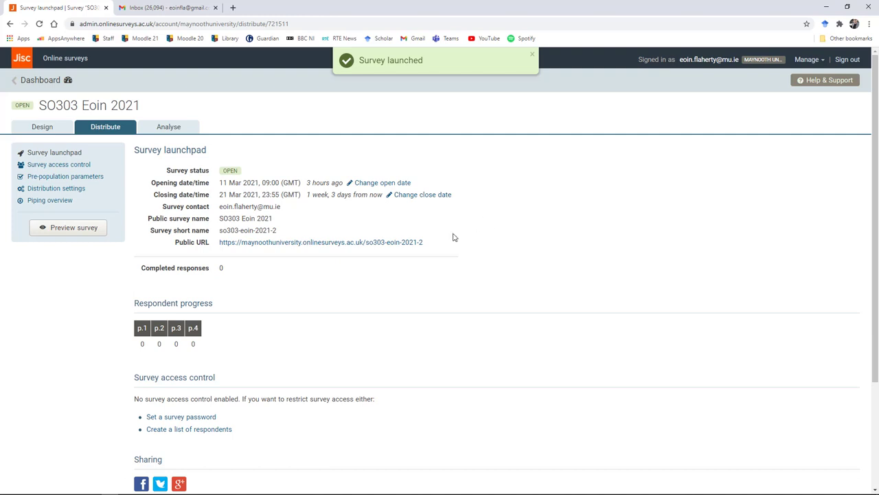
{"action": "right_click", "coordinate": [320, 245]}
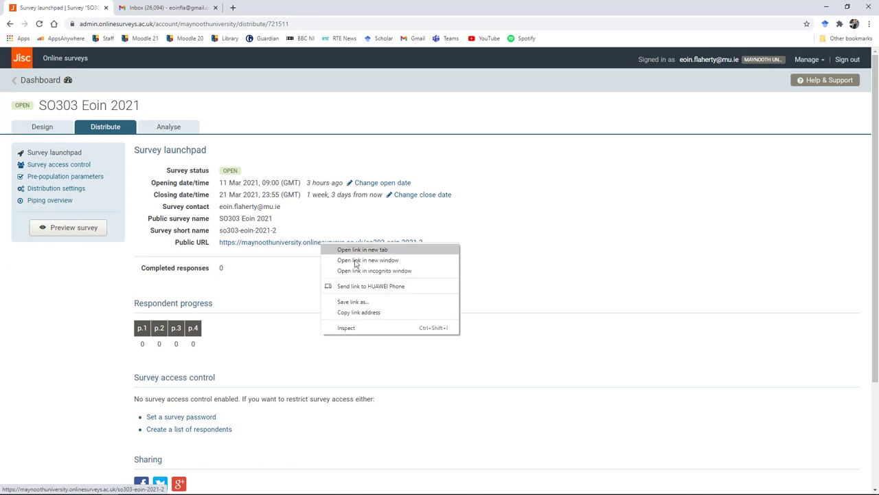
{"action": "left_click", "coordinate": [377, 313]}
{"action": "scroll", "coordinate": [518, 250], "scroll_direction": "down", "scroll_amount": 2}
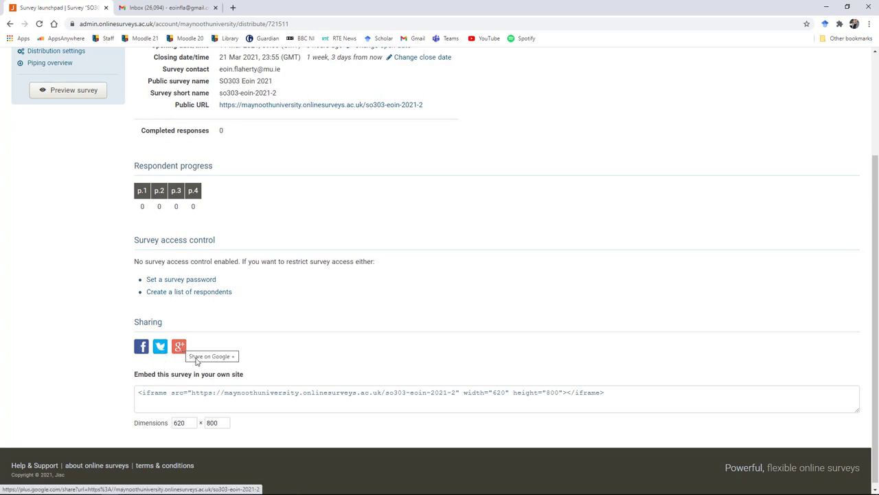
{"action": "left_click", "coordinate": [325, 401]}
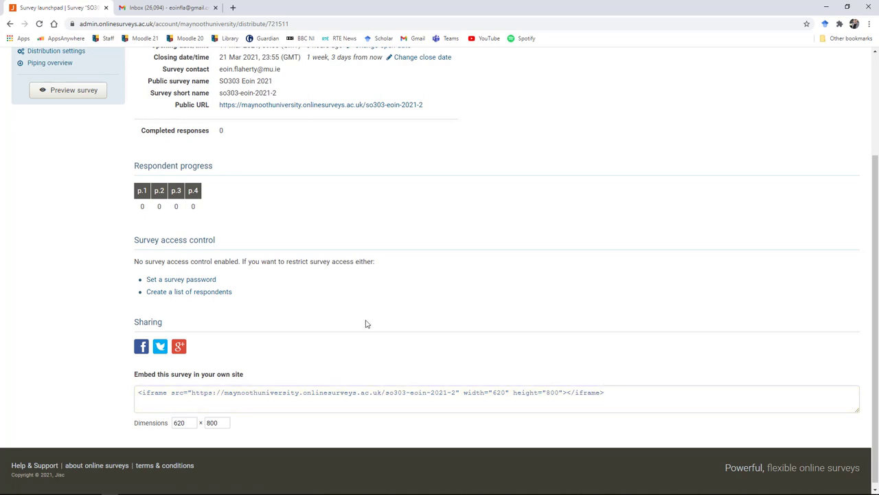
{"action": "scroll", "coordinate": [366, 324], "scroll_direction": "up", "scroll_amount": 3}
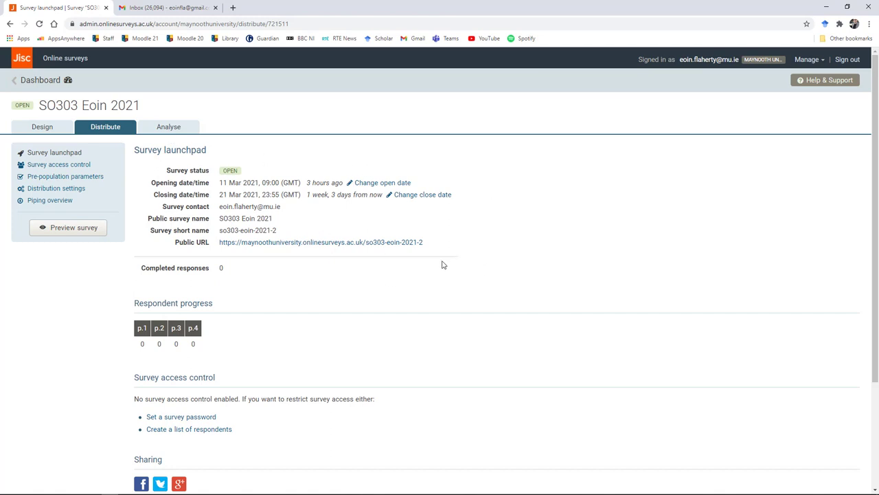
{"action": "right_click", "coordinate": [315, 244]}
- Copy the public URL and load the live survey in a new browser tab
{"action": "left_click", "coordinate": [371, 312]}
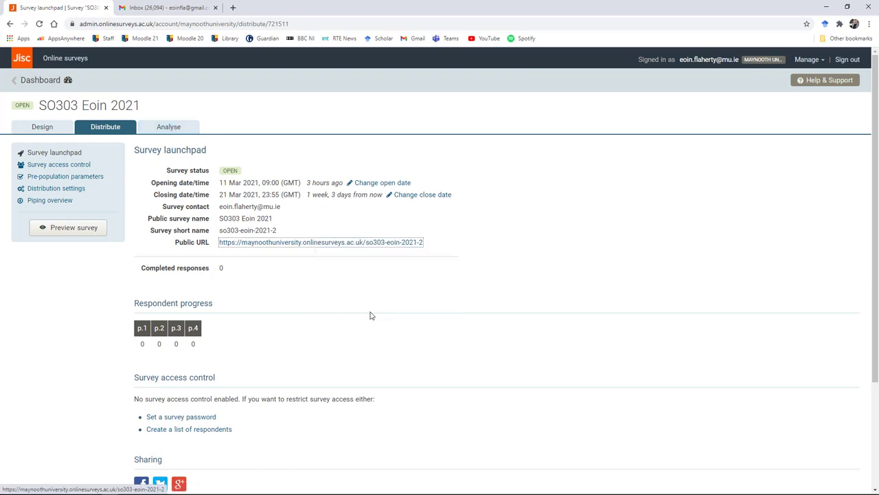
{"action": "left_click", "coordinate": [232, 7]}
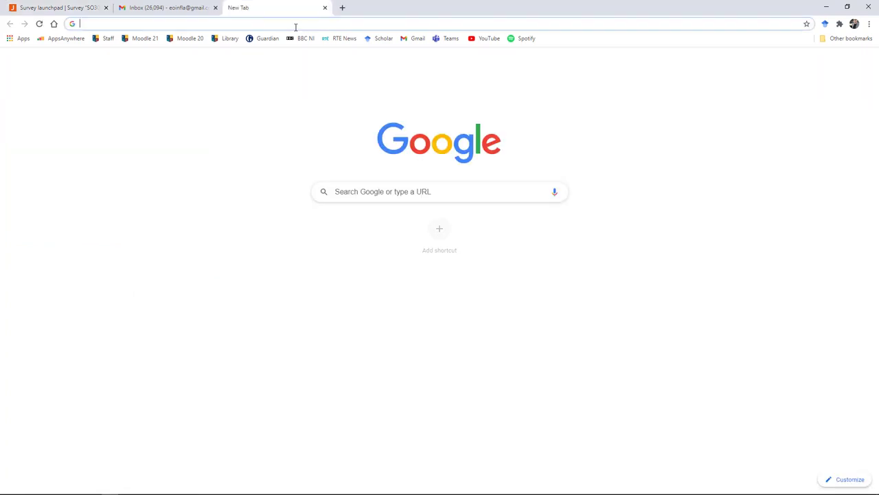
{"action": "key", "text": "ctrl+v"}
{"action": "key", "text": "Return"}
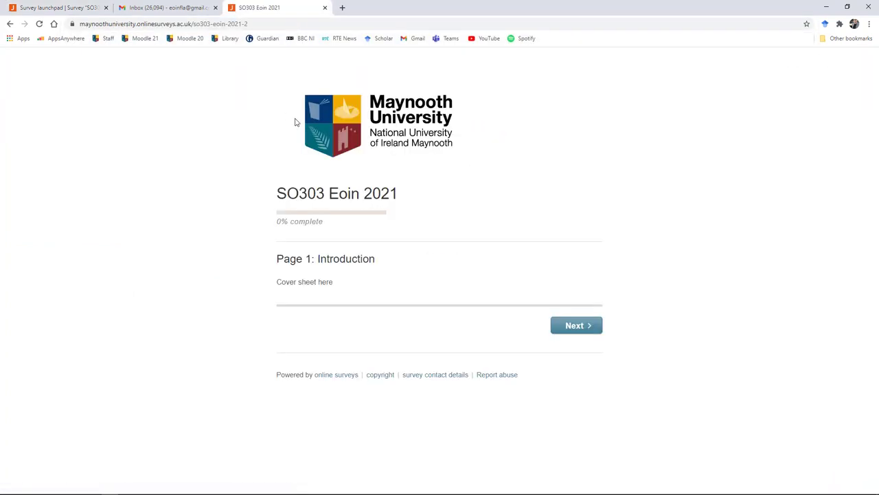
- Answer Section A by ticking Fridge and TV and entering 'Maynooth' for where you studied
{"action": "left_click", "coordinate": [559, 323]}
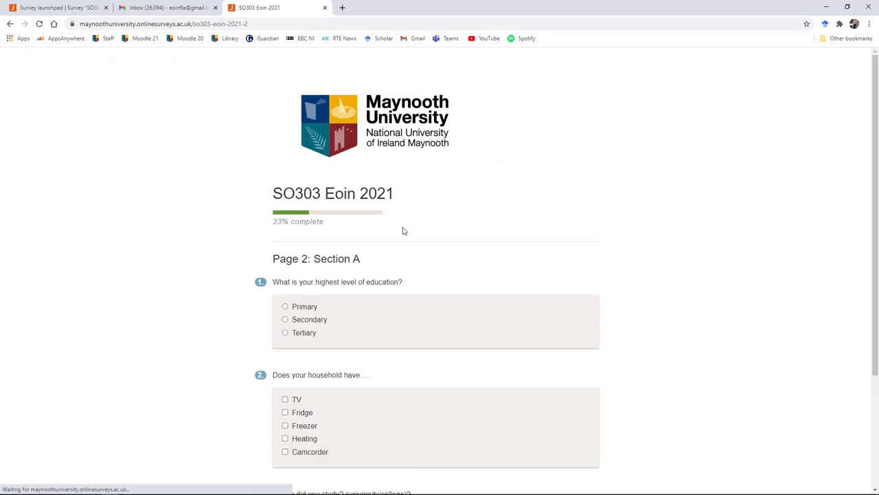
{"action": "scroll", "coordinate": [292, 343], "scroll_direction": "down", "scroll_amount": 2}
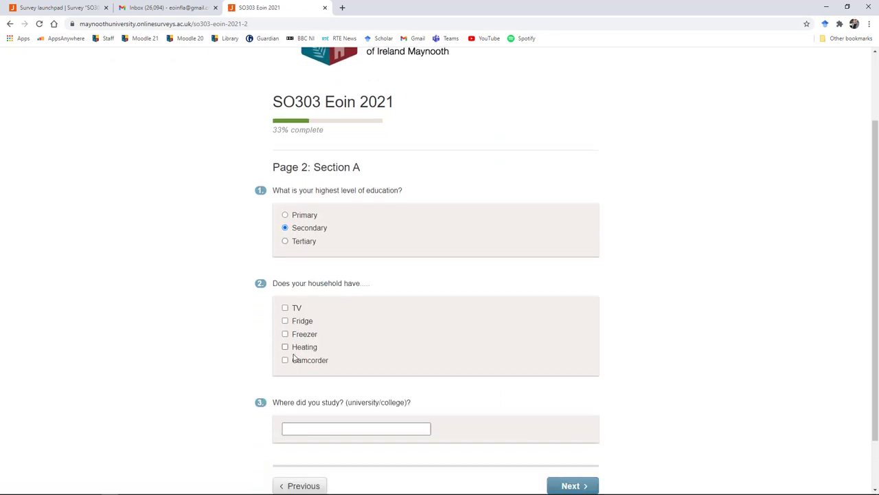
{"action": "left_click", "coordinate": [285, 321]}
{"action": "left_click", "coordinate": [285, 307]}
{"action": "scroll", "coordinate": [313, 388], "scroll_direction": "down", "scroll_amount": 1}
{"action": "left_click", "coordinate": [341, 365]}
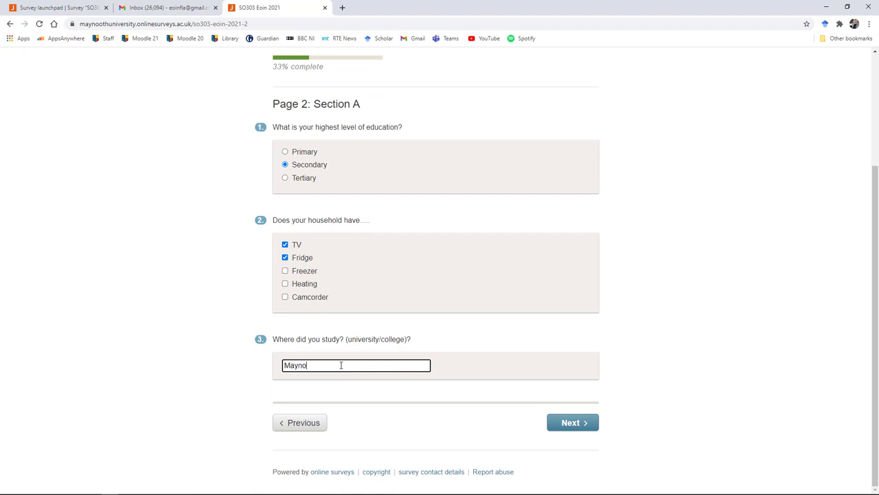
{"action": "type", "text": "Maynooth"}
- In Section B, rate Friendly Strongly Disagree, Welcoming Disagree, Encouraging Agree, then submit and close the tab
{"action": "left_click", "coordinate": [573, 421]}
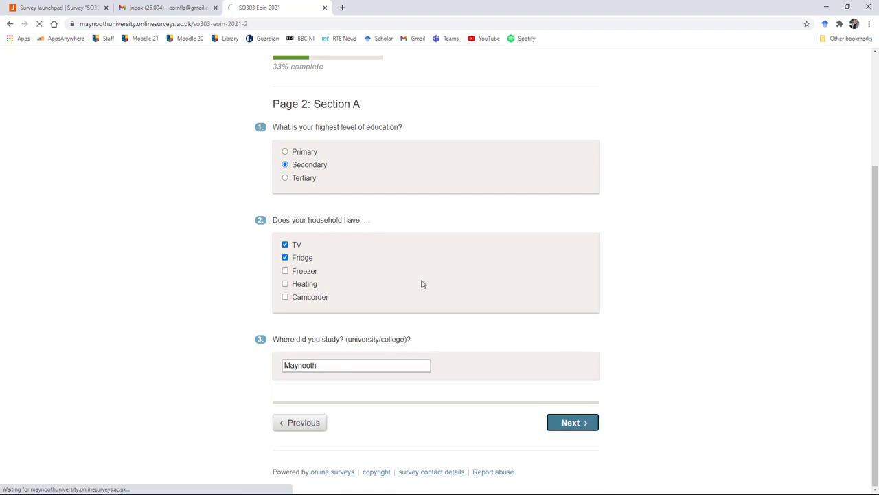
{"action": "left_click", "coordinate": [380, 355]}
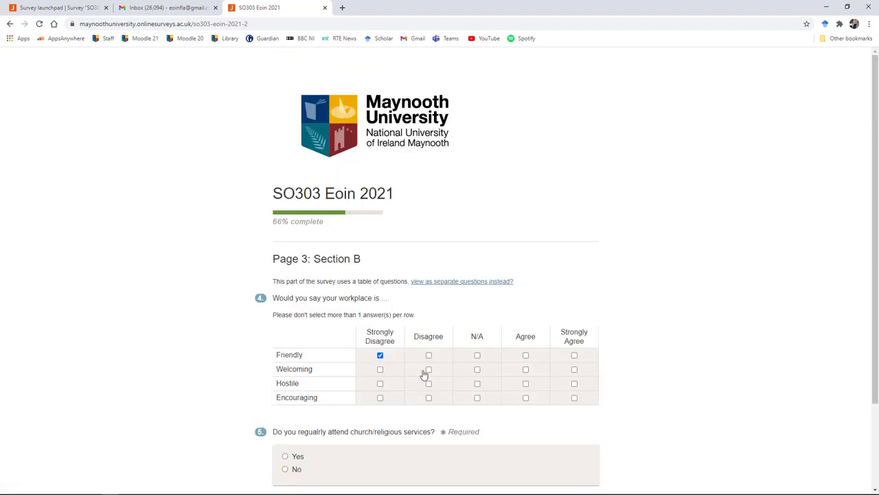
{"action": "left_click", "coordinate": [429, 369]}
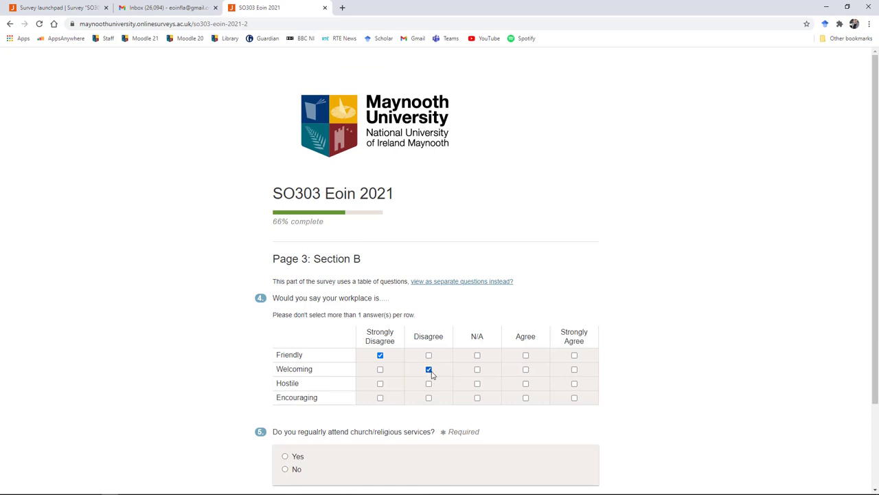
{"action": "left_click", "coordinate": [526, 397]}
{"action": "scroll", "coordinate": [480, 412], "scroll_direction": "down", "scroll_amount": 3}
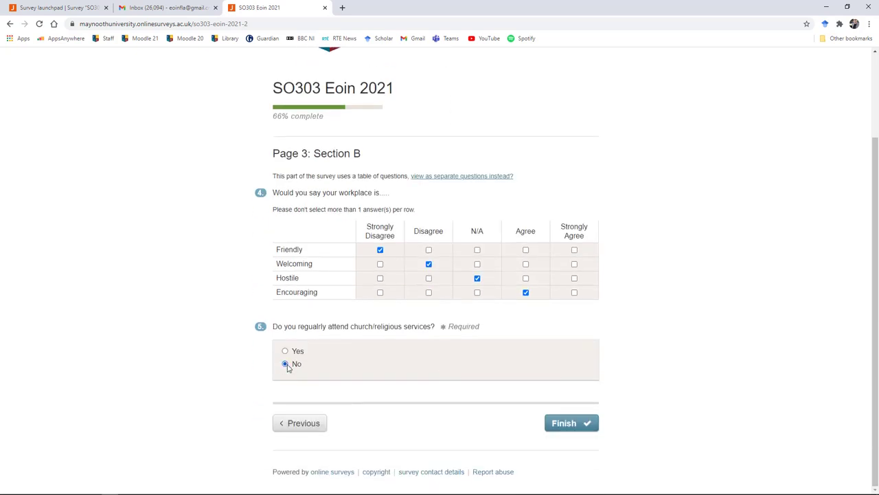
{"action": "left_click", "coordinate": [574, 423]}
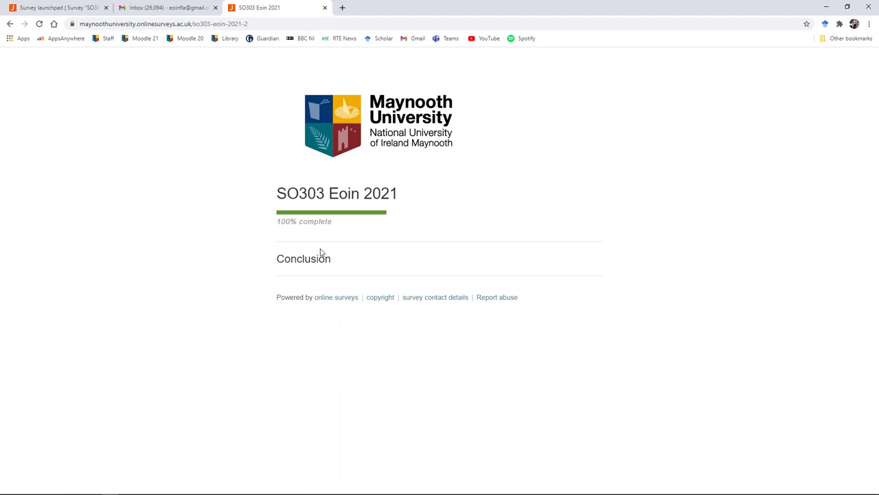
{"action": "left_click", "coordinate": [325, 8]}
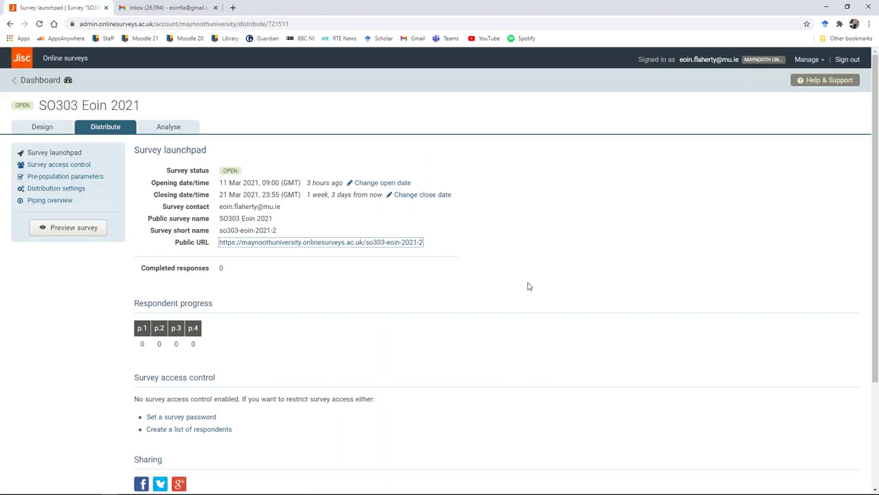
- Reload the launchpad to count the test responses and view the Analyse summary charts
{"action": "key", "text": "F5"}
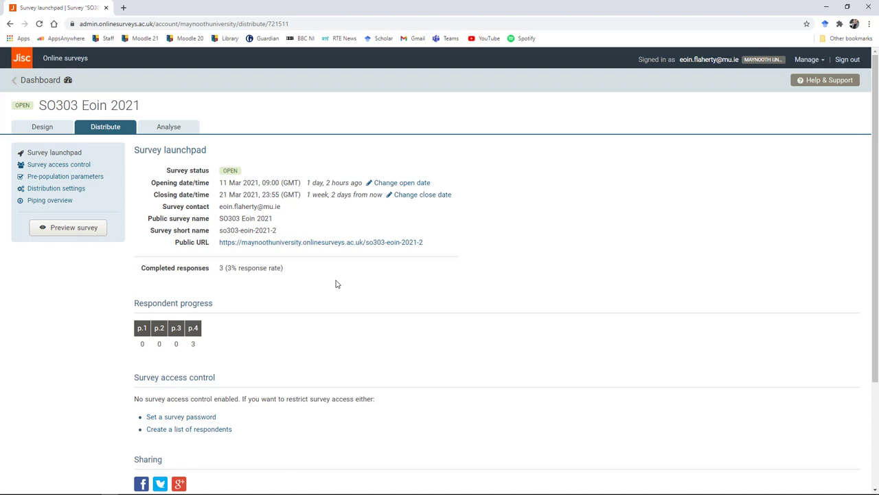
{"action": "left_click", "coordinate": [177, 127]}
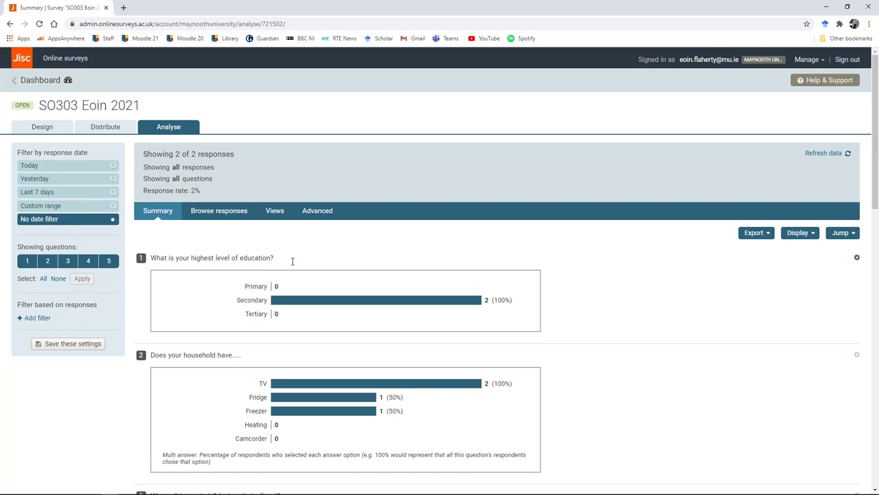
- Scroll through the Summary tab's response charts
{"action": "scroll", "coordinate": [607, 320], "scroll_direction": "down", "scroll_amount": 4}
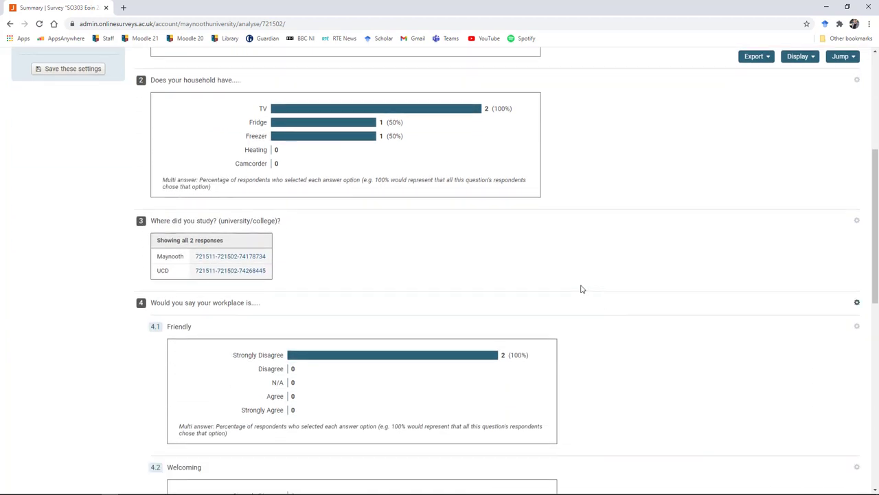
{"action": "scroll", "coordinate": [632, 322], "scroll_direction": "down", "scroll_amount": 3}
{"action": "scroll", "coordinate": [632, 321], "scroll_direction": "up", "scroll_amount": 7}
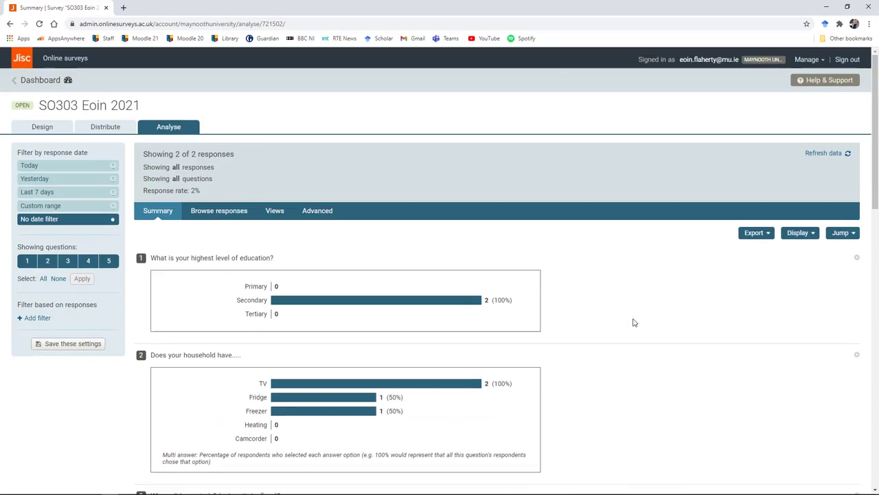
{"action": "left_click", "coordinate": [316, 211]}
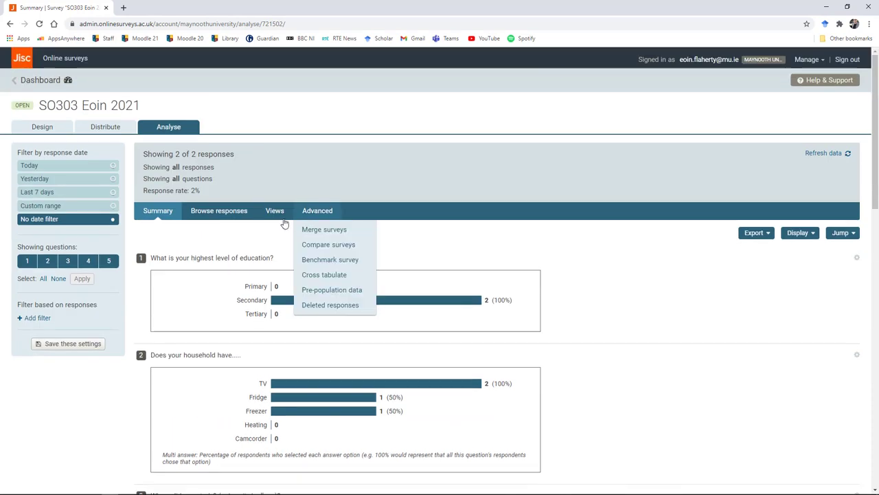
- Browse the individual responses and saved Views, then show the Summary's Export choices
{"action": "left_click", "coordinate": [217, 211]}
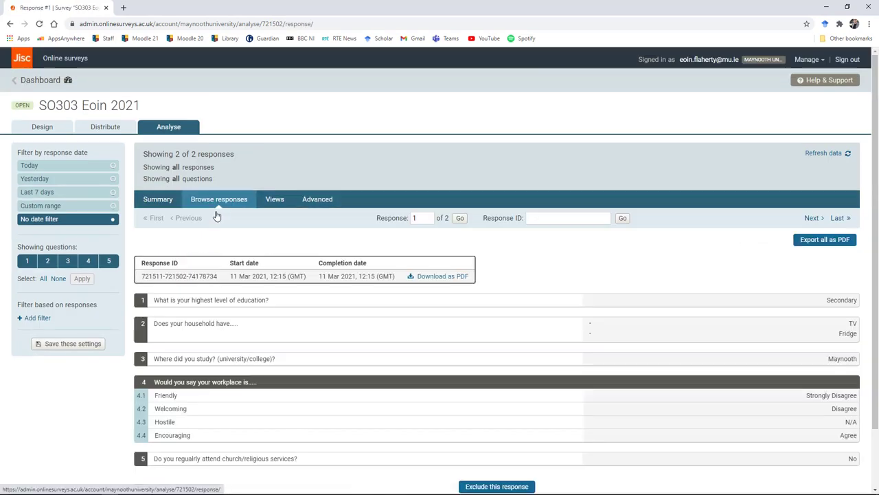
{"action": "left_click", "coordinate": [275, 201]}
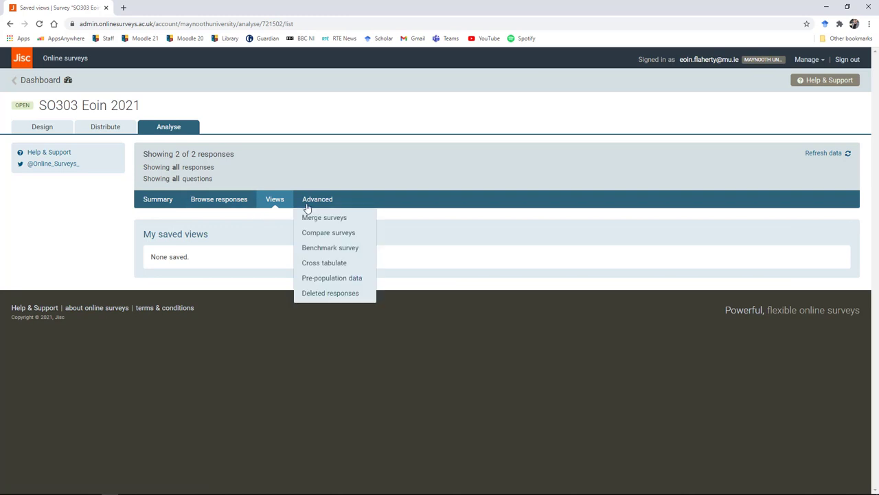
{"action": "mouse_move", "coordinate": [317, 200]}
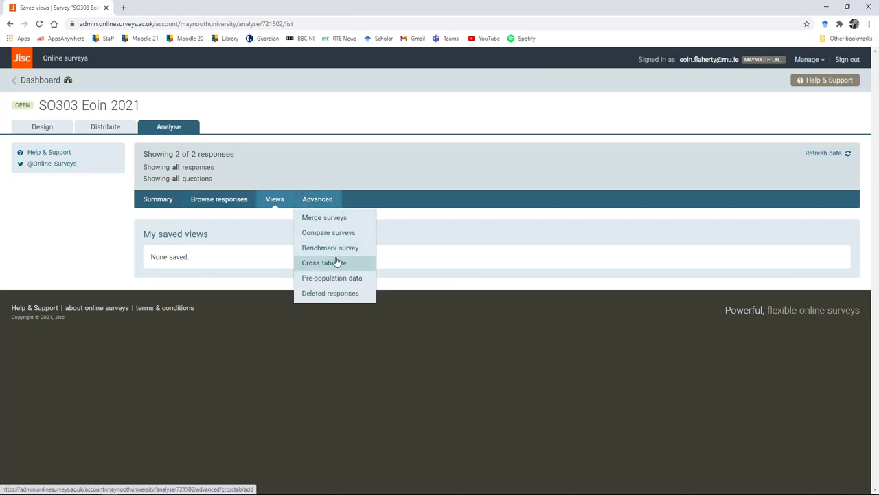
{"action": "left_click", "coordinate": [158, 202]}
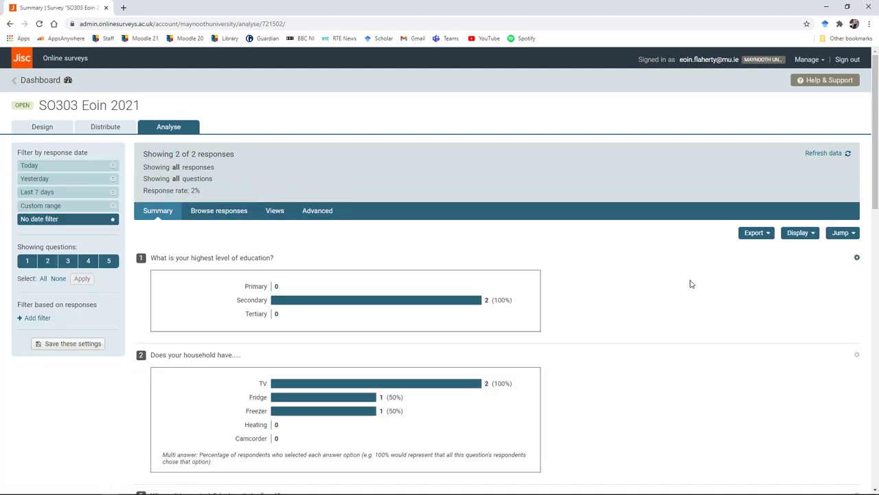
{"action": "left_click", "coordinate": [769, 235]}
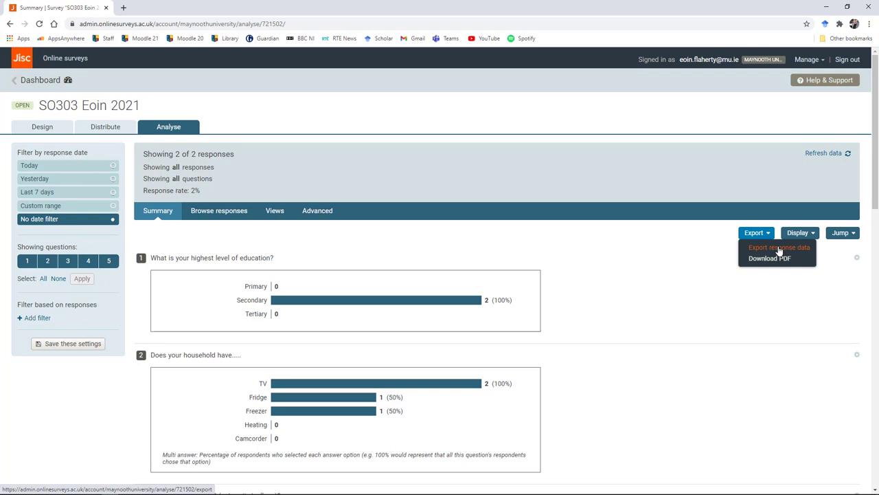
- Export the response data with Code responses ticked in SPSS (.sav) format and download it
{"action": "left_click", "coordinate": [779, 249]}
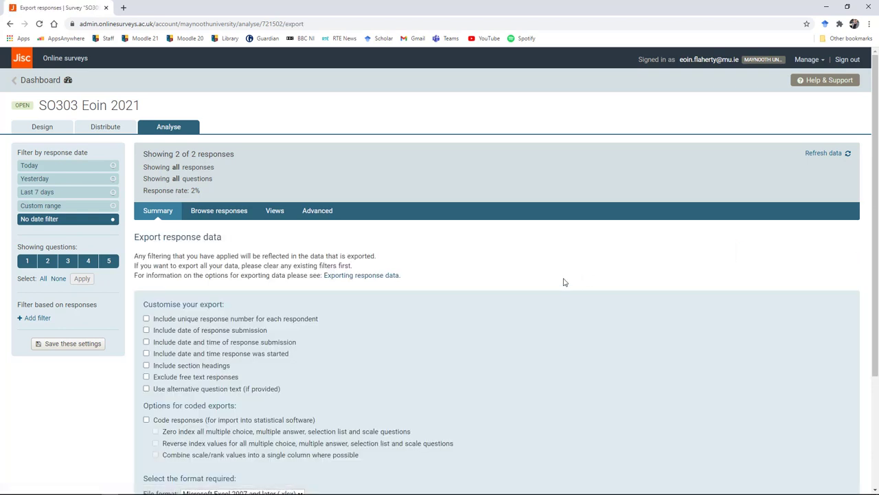
{"action": "scroll", "coordinate": [533, 287], "scroll_direction": "down", "scroll_amount": 2}
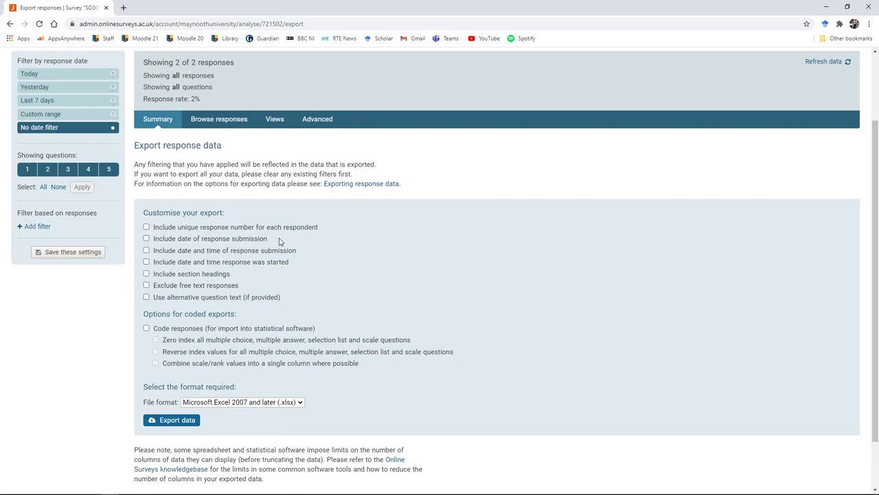
{"action": "left_click", "coordinate": [147, 329]}
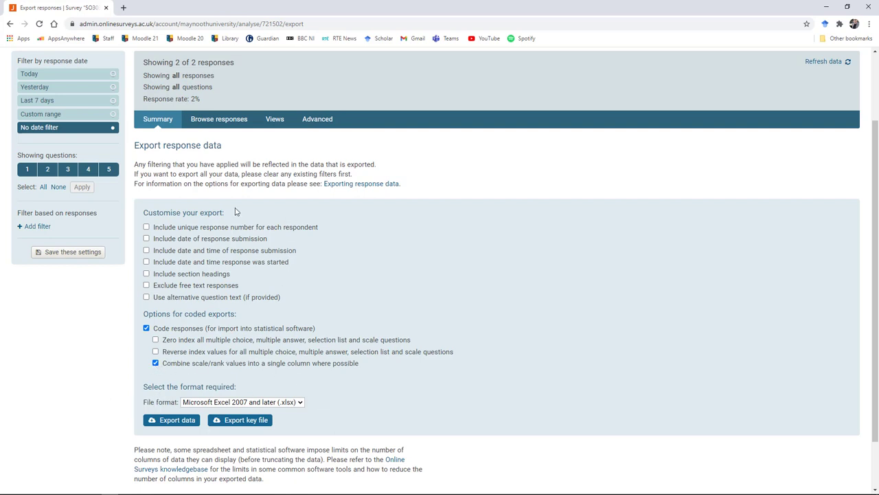
{"action": "left_click", "coordinate": [300, 402]}
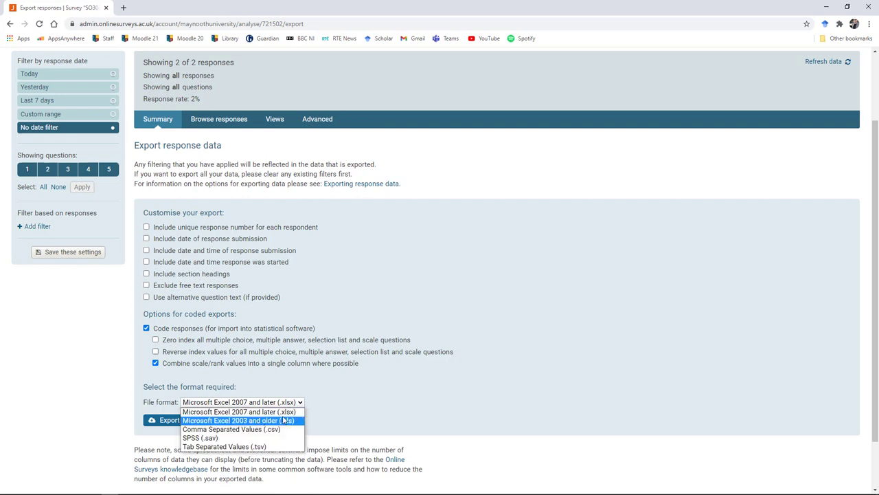
{"action": "left_click", "coordinate": [381, 403]}
{"action": "left_click", "coordinate": [300, 404]}
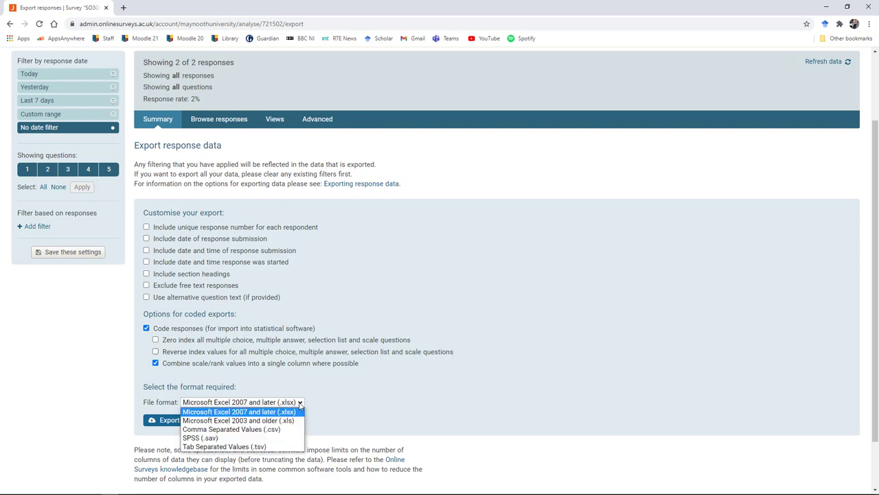
{"action": "left_click", "coordinate": [227, 438]}
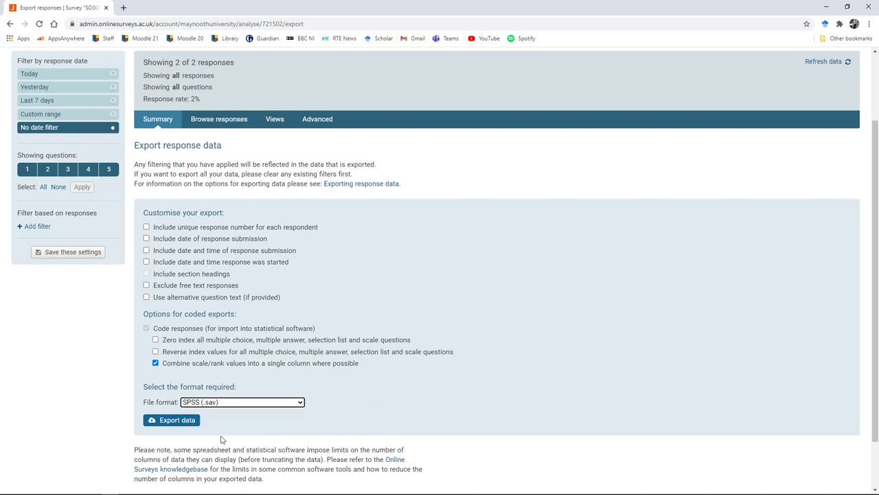
{"action": "left_click", "coordinate": [170, 423]}
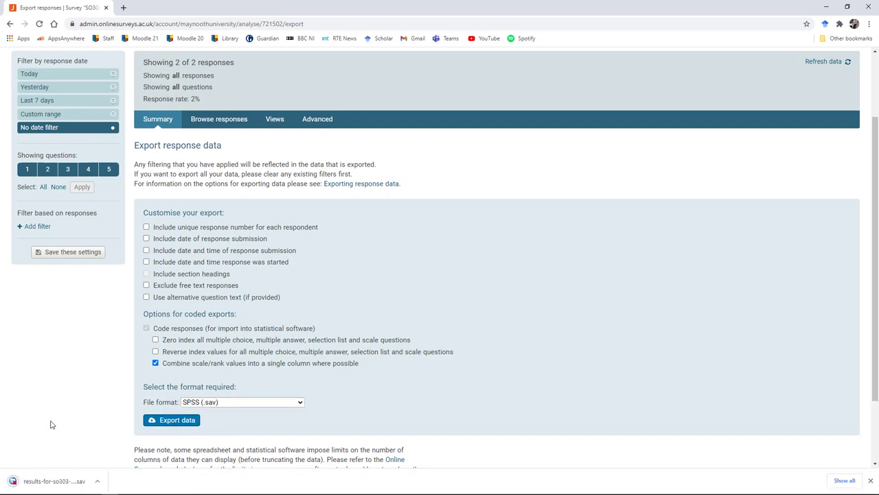
- Open the downloaded .sav in SPSS, widen the Label column, and check Q1's value labels
{"action": "left_click", "coordinate": [53, 481]}
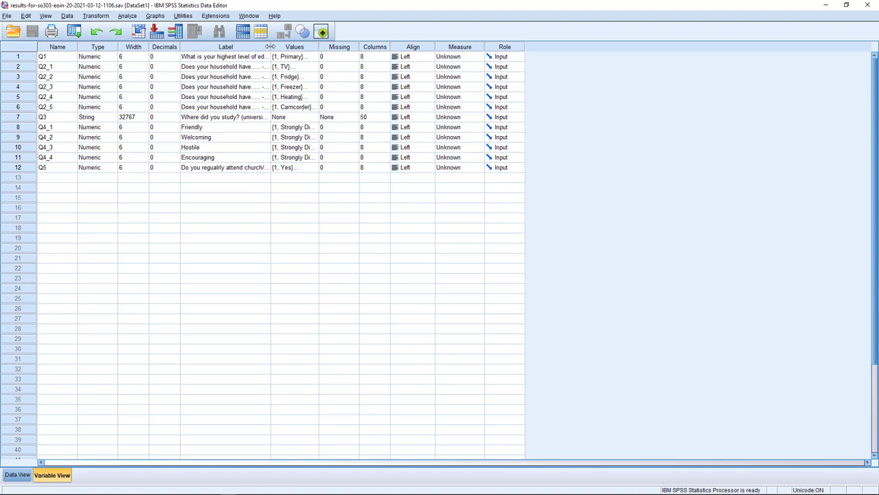
{"action": "left_click_drag", "start_coordinate": [271, 47], "coordinate": [440, 50]}
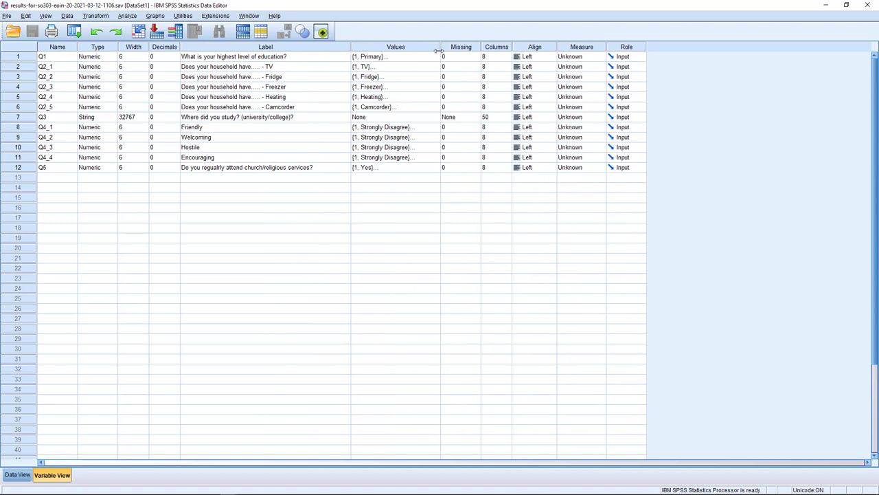
{"action": "left_click", "coordinate": [437, 59]}
{"action": "left_click", "coordinate": [437, 59]}
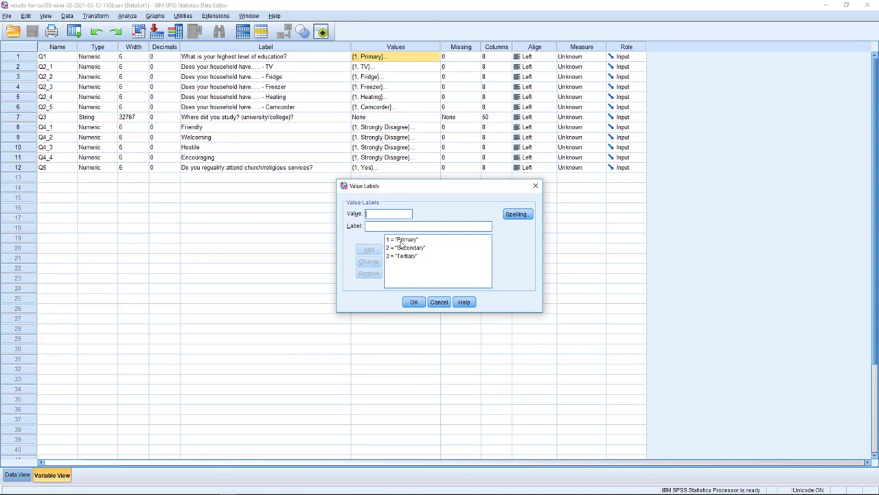
{"action": "left_click", "coordinate": [536, 186]}
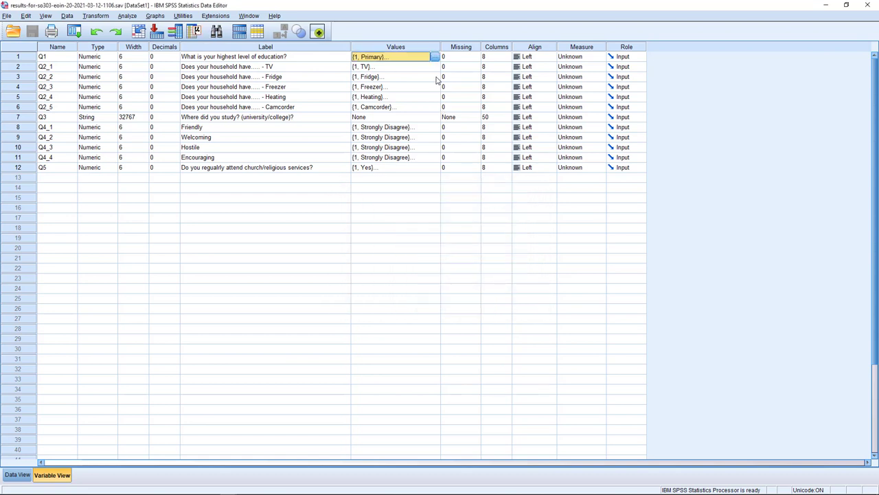
- Check the value labels for Q2_2 and Q4_1, then view both responses in Data View
{"action": "left_click", "coordinate": [435, 77]}
{"action": "left_click", "coordinate": [435, 77]}
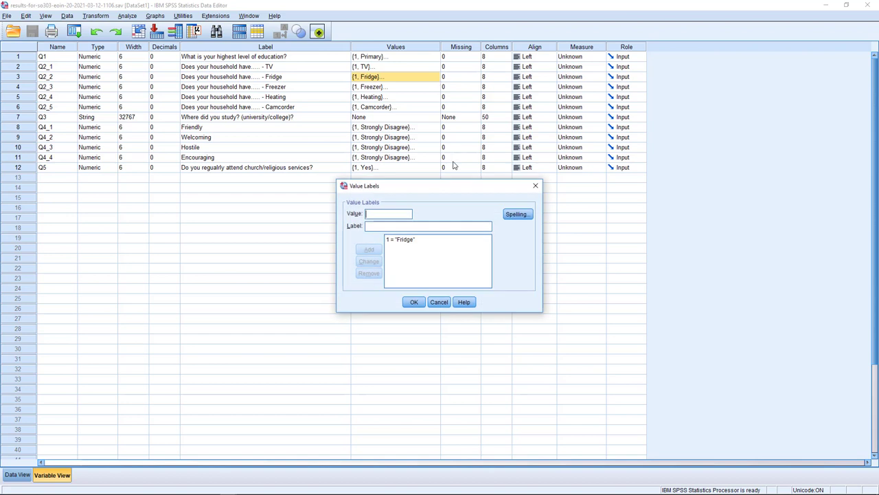
{"action": "left_click", "coordinate": [535, 186]}
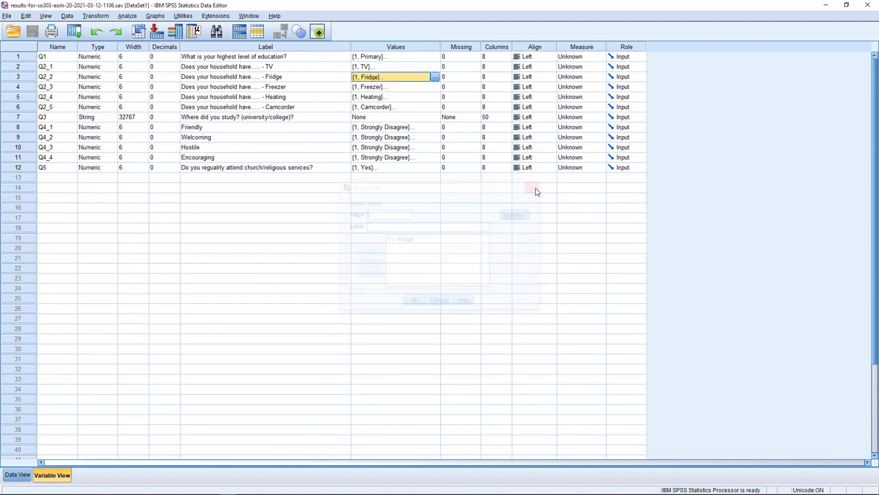
{"action": "double_click", "coordinate": [437, 129]}
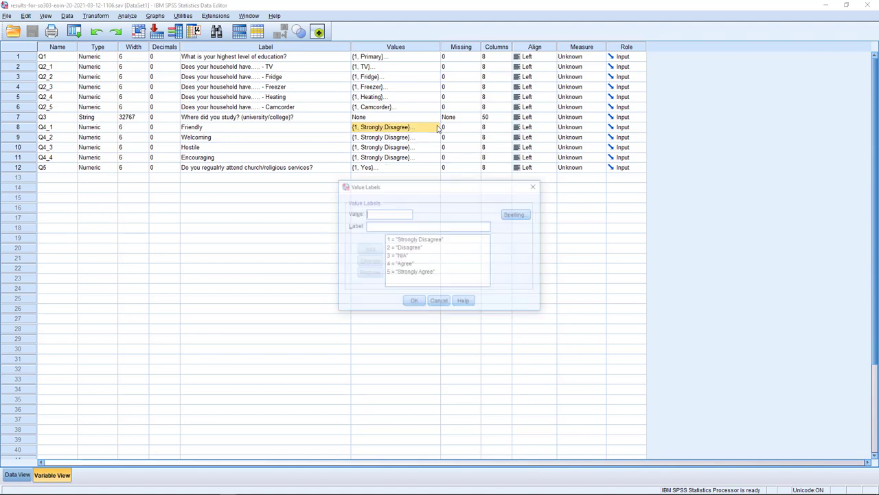
{"action": "left_click", "coordinate": [536, 186]}
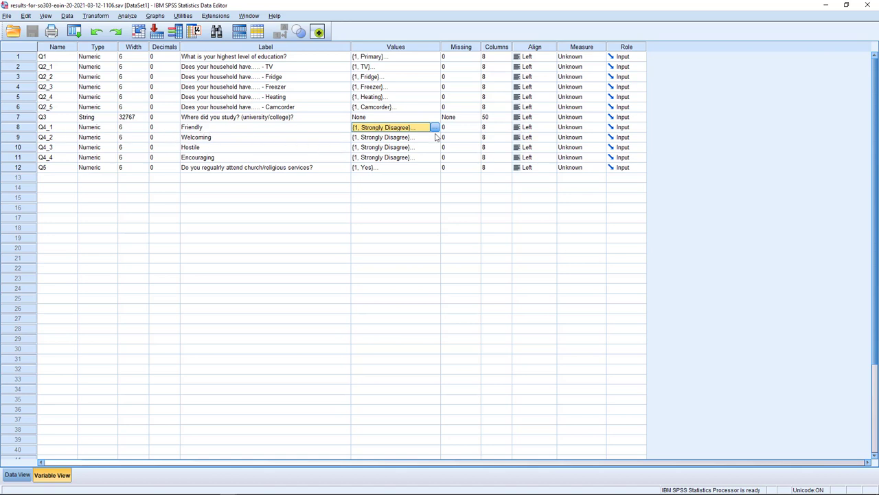
{"action": "left_click", "coordinate": [434, 128]}
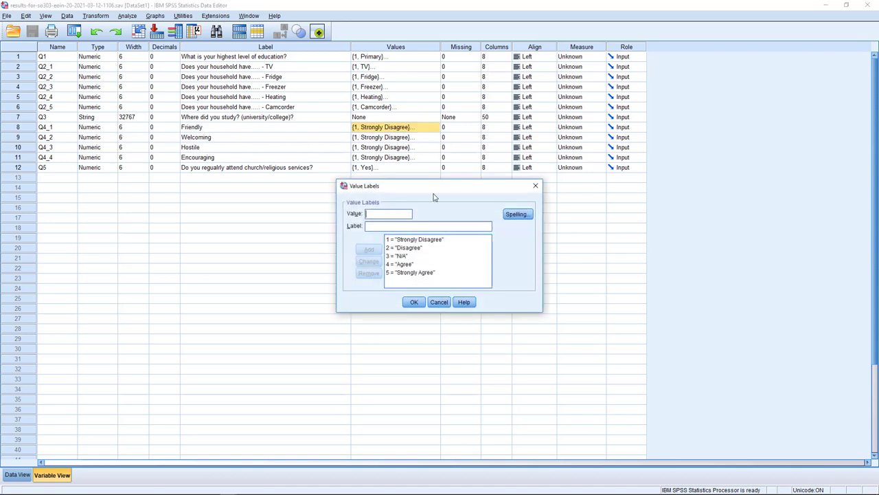
{"action": "left_click", "coordinate": [536, 185]}
{"action": "left_click", "coordinate": [13, 474]}
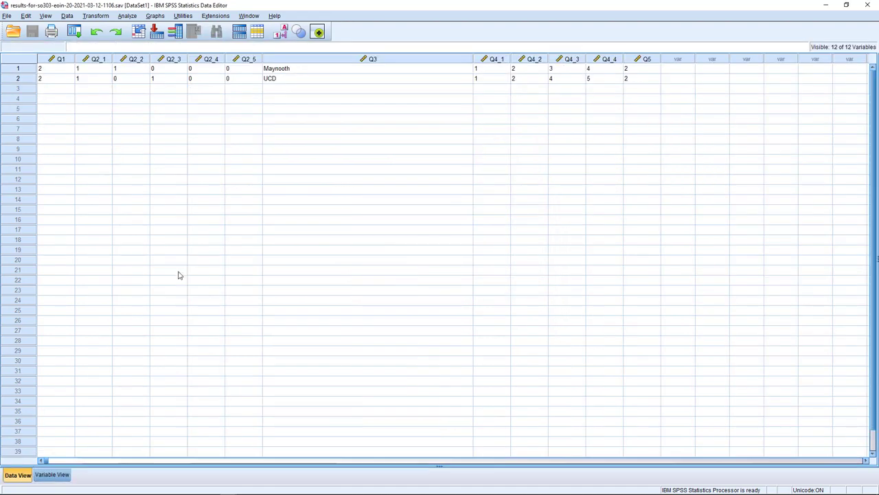